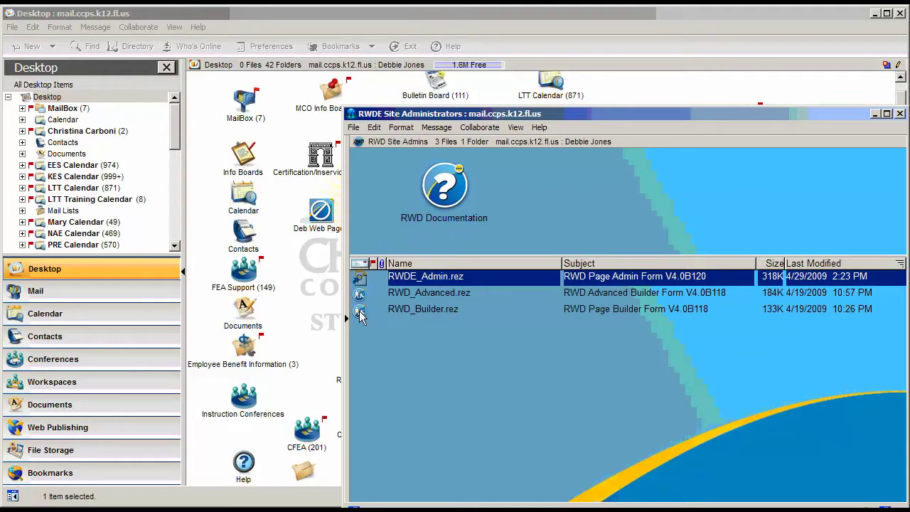
Update the client's resources with the RWD_Builder.rez page builder form and close the RWDE Site Administrators window
{"action": "double_click", "coordinate": [359, 315]}
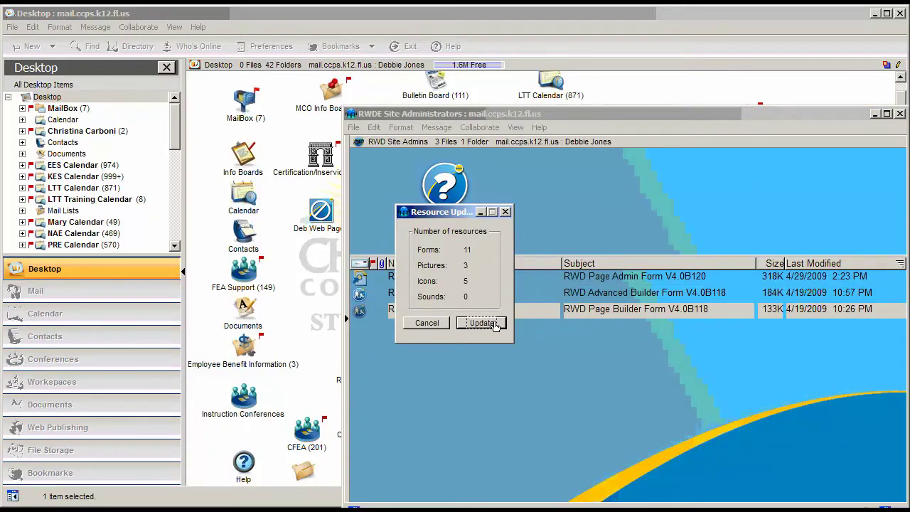
{"action": "left_click", "coordinate": [482, 323]}
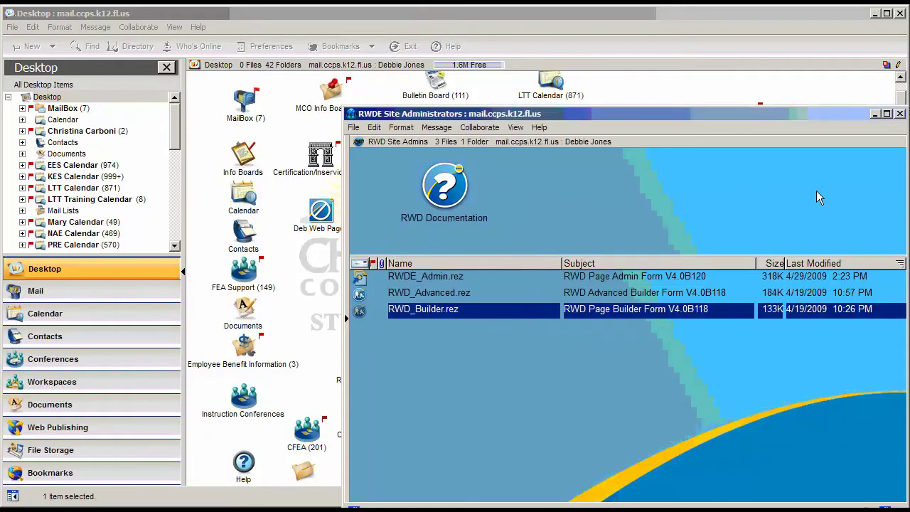
{"action": "left_click", "coordinate": [900, 113]}
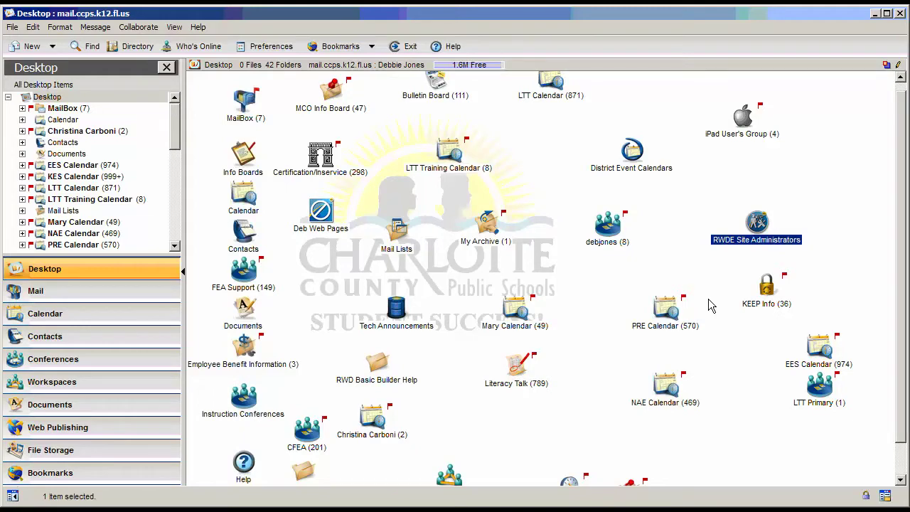
Open the Home Page from the personal RWD site container and expand its body editor over the page information form
{"action": "double_click", "coordinate": [607, 226]}
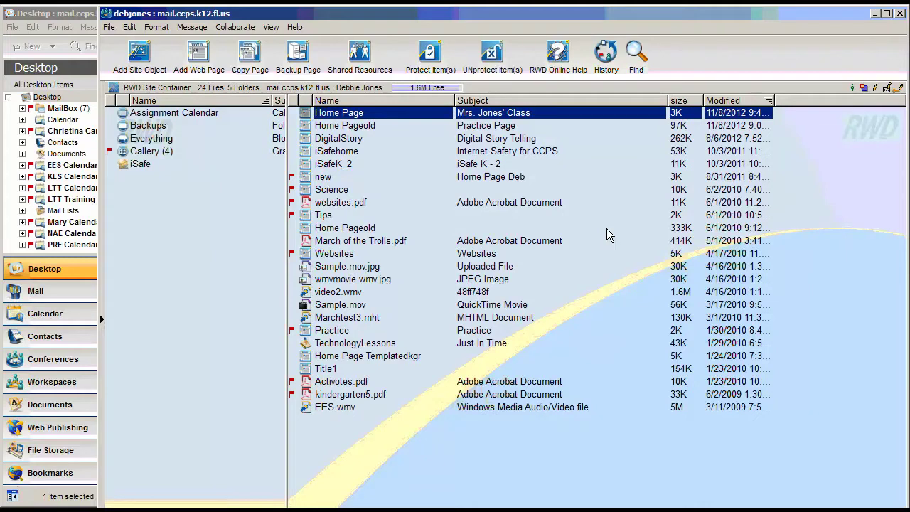
{"action": "double_click", "coordinate": [308, 116]}
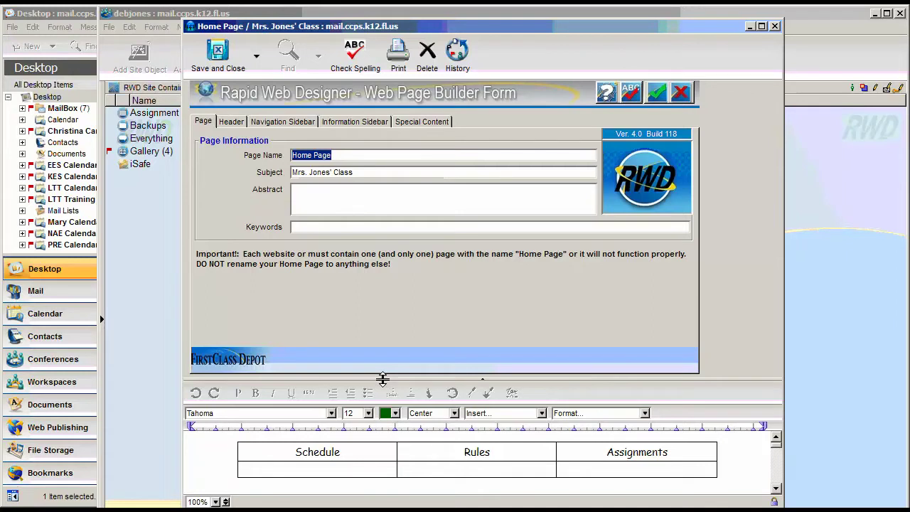
{"action": "double_click", "coordinate": [482, 379]}
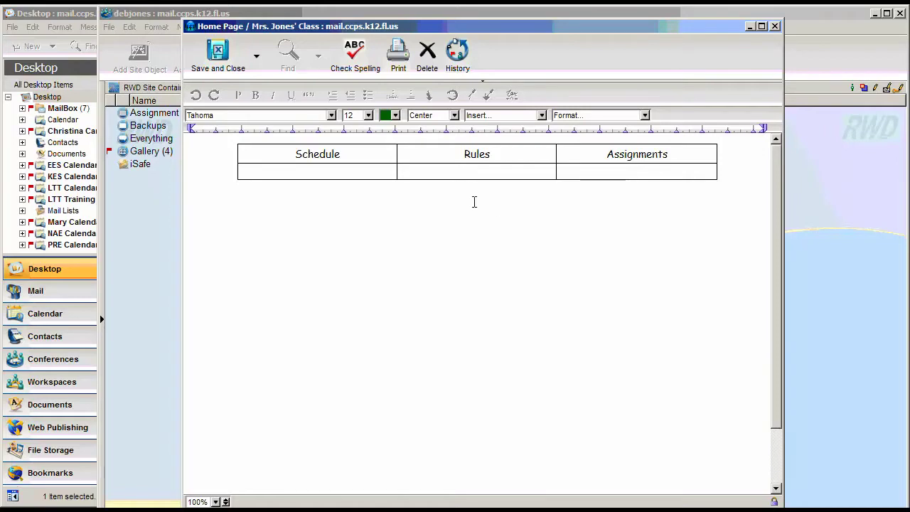
Delete the entire existing Schedule, Rules and Assignments table from the page body
{"action": "left_click", "coordinate": [241, 183]}
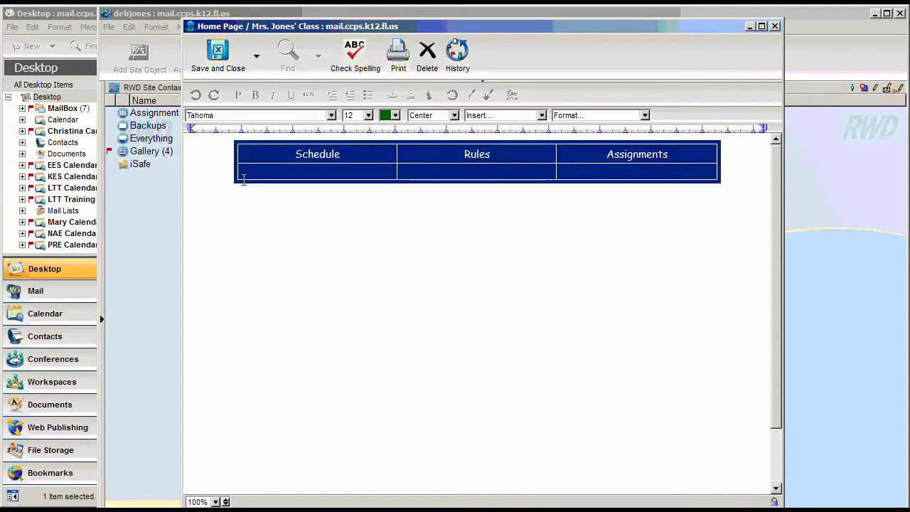
{"action": "left_click", "coordinate": [239, 209]}
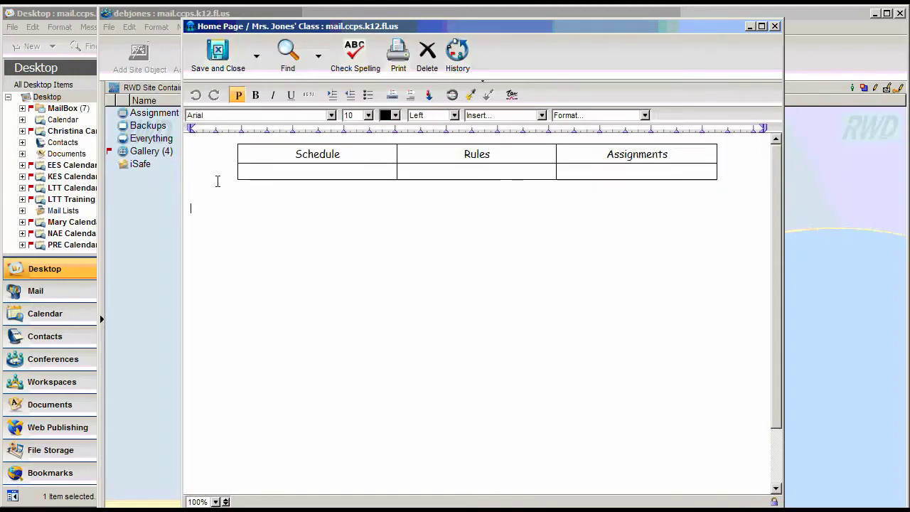
{"action": "left_click", "coordinate": [217, 181]}
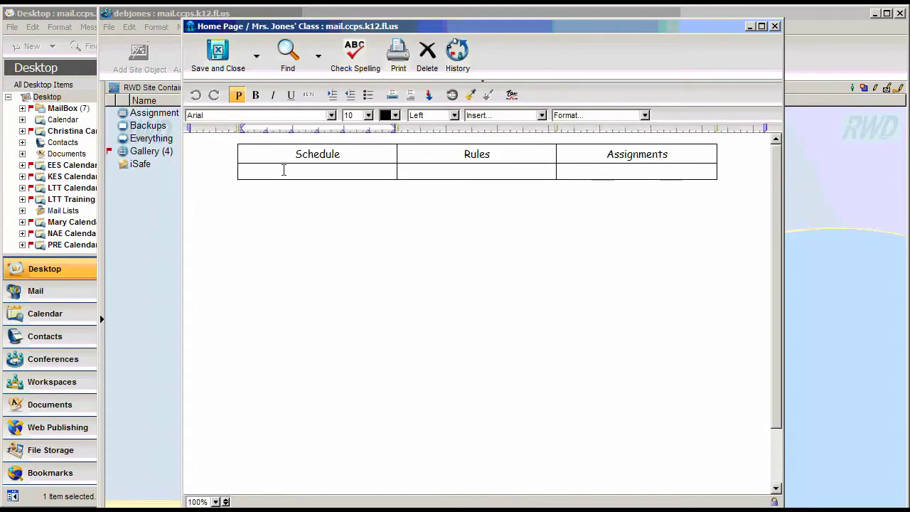
{"action": "left_click", "coordinate": [252, 206]}
{"action": "left_click_drag", "start_coordinate": [219, 186], "coordinate": [251, 174]}
{"action": "left_click", "coordinate": [251, 175]}
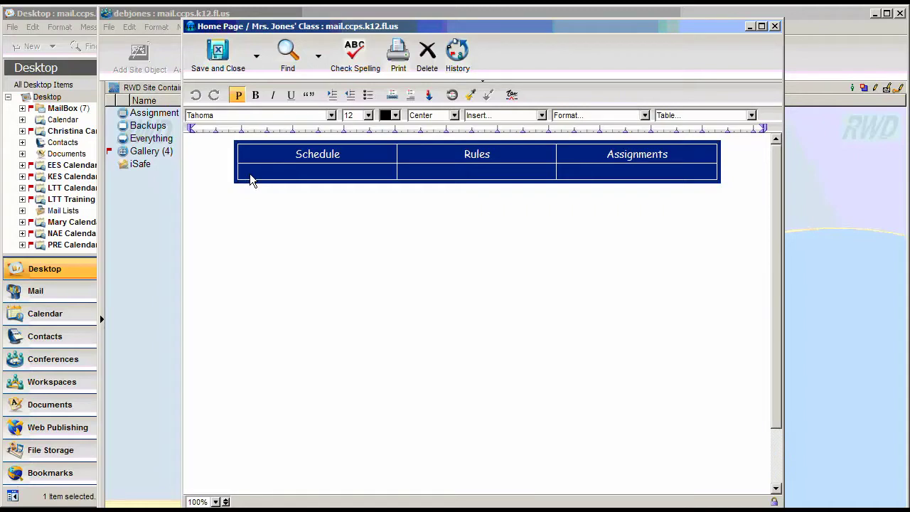
{"action": "key", "text": "Delete"}
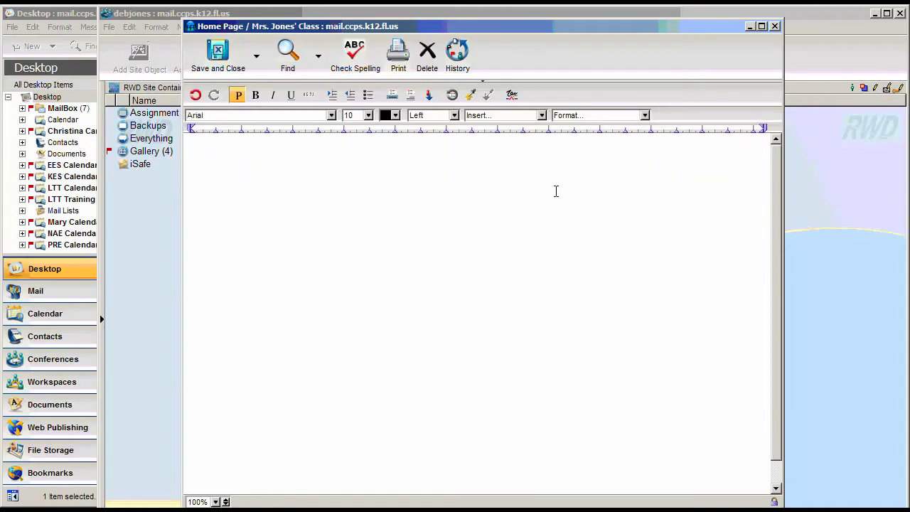
Insert a table with 2 rows and 3 columns, center alignment and a width of 85 percent
{"action": "left_click", "coordinate": [541, 116]}
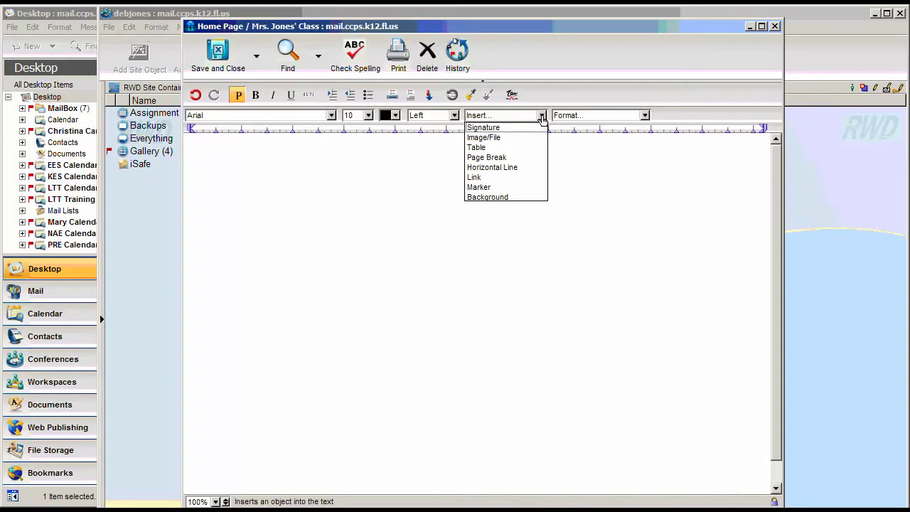
{"action": "left_click", "coordinate": [485, 147]}
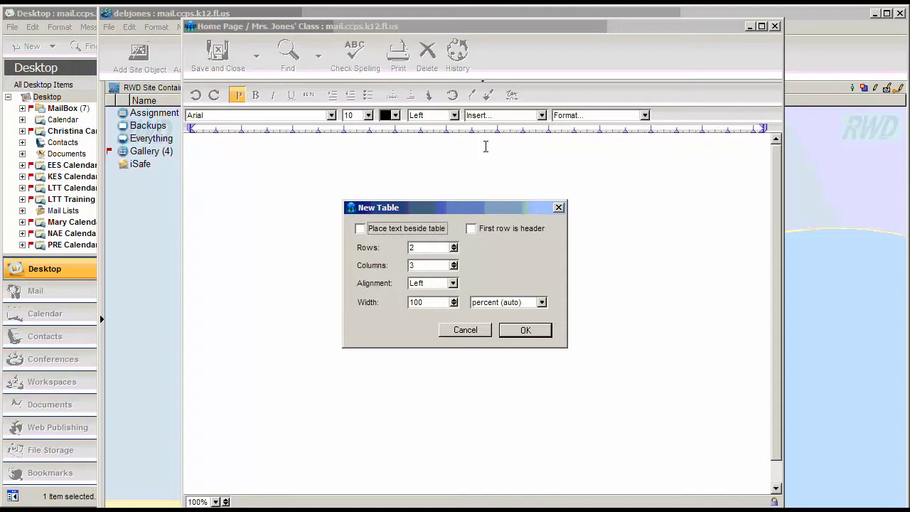
{"action": "left_click", "coordinate": [453, 283]}
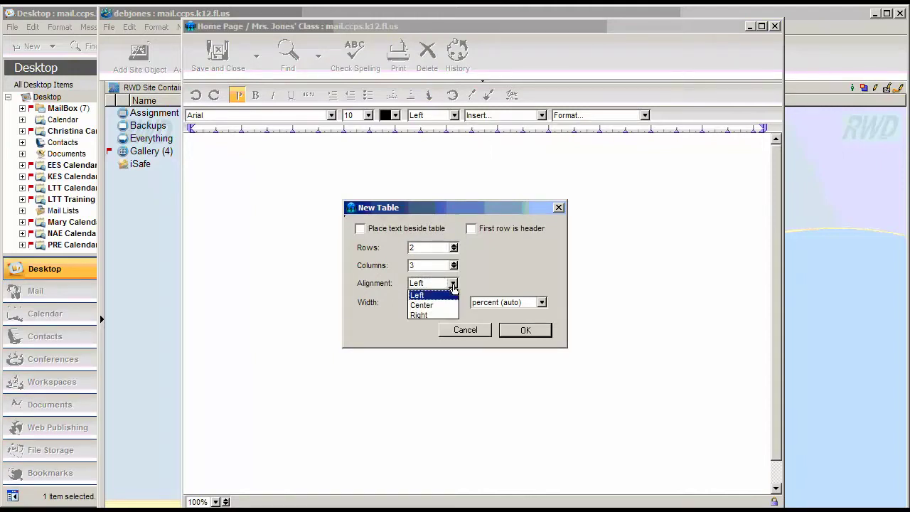
{"action": "left_click", "coordinate": [426, 305]}
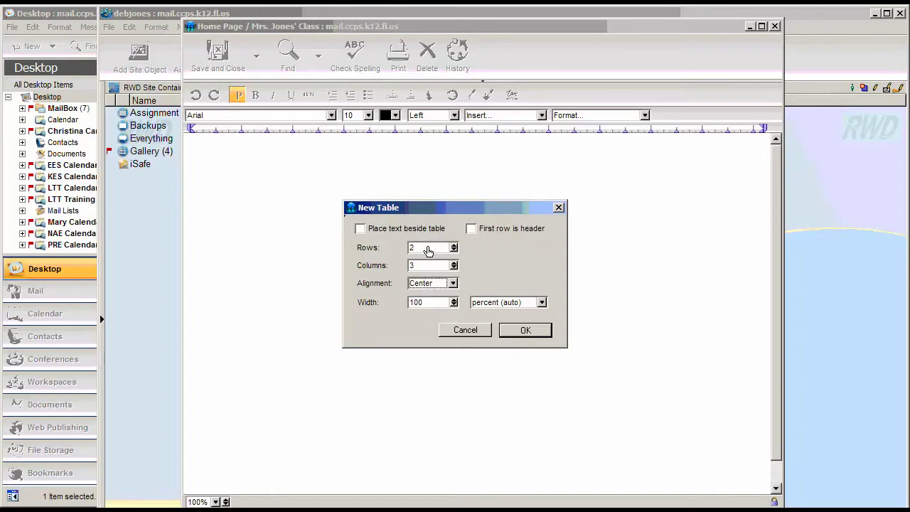
{"action": "double_click", "coordinate": [422, 303]}
{"action": "type", "text": "85"}
{"action": "left_click", "coordinate": [519, 329]}
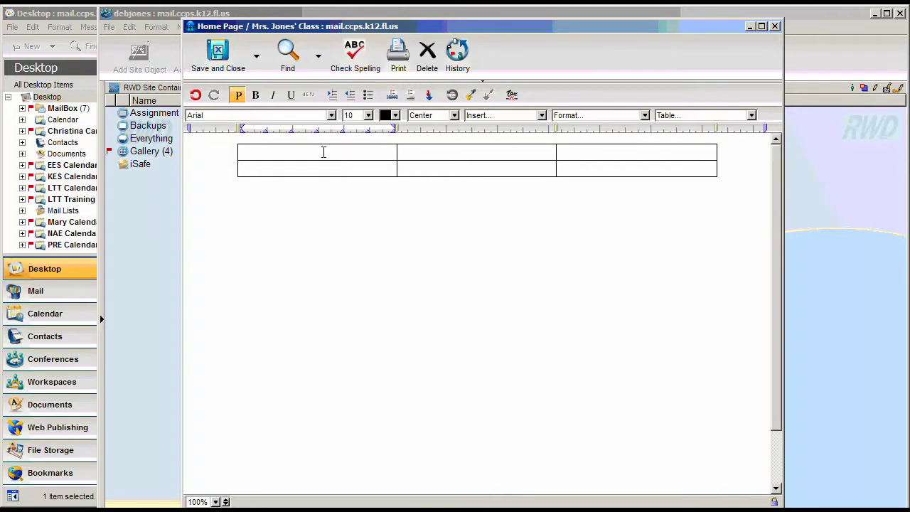
Fill the table's first row with the headings Assignments, Rules and Field Trips
{"action": "type", "text": "Ass"}
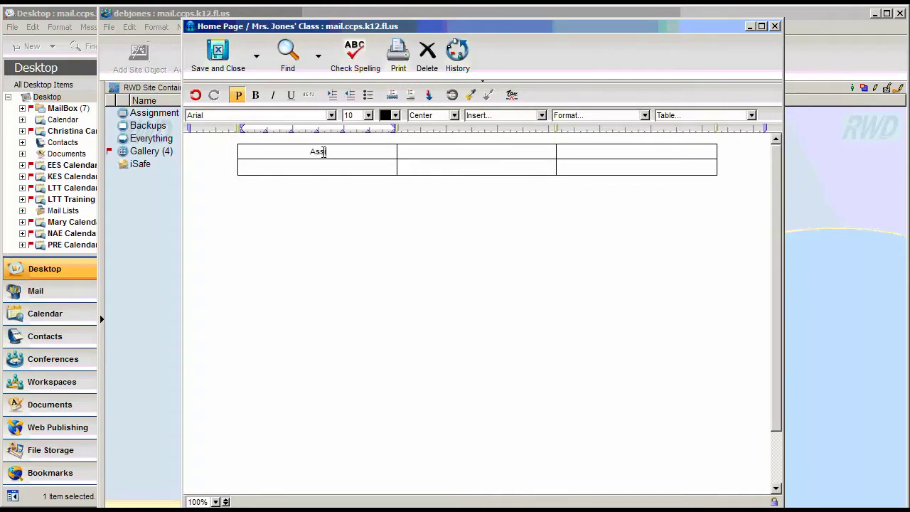
{"action": "type", "text": "ignments"}
{"action": "left_click", "coordinate": [477, 151]}
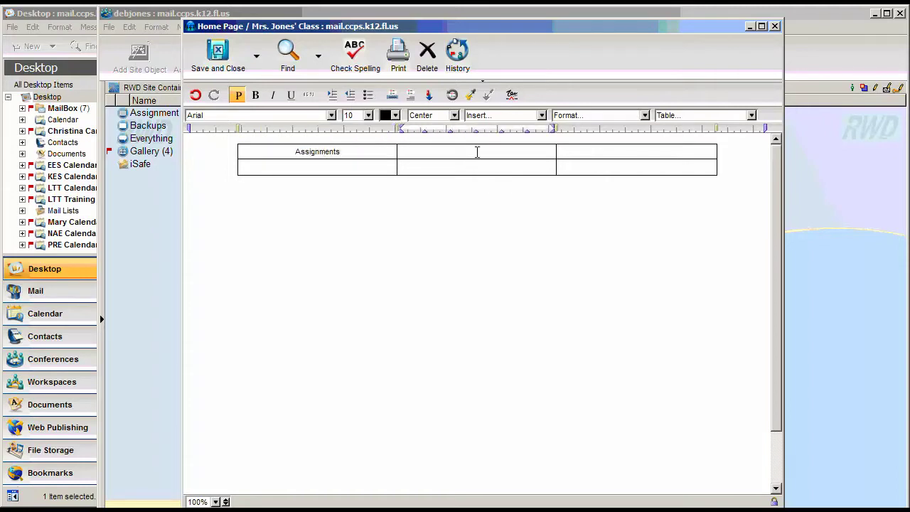
{"action": "type", "text": "Rules"}
{"action": "left_click", "coordinate": [644, 151]}
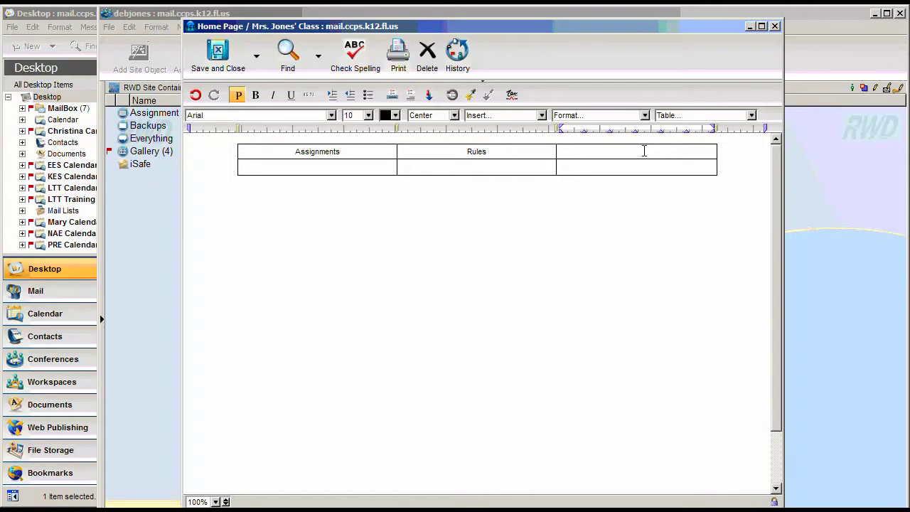
{"action": "type", "text": "Field Trips"}
Format the three table headings in 14-point Comic Sans MS
{"action": "left_click_drag", "start_coordinate": [664, 152], "coordinate": [298, 153]}
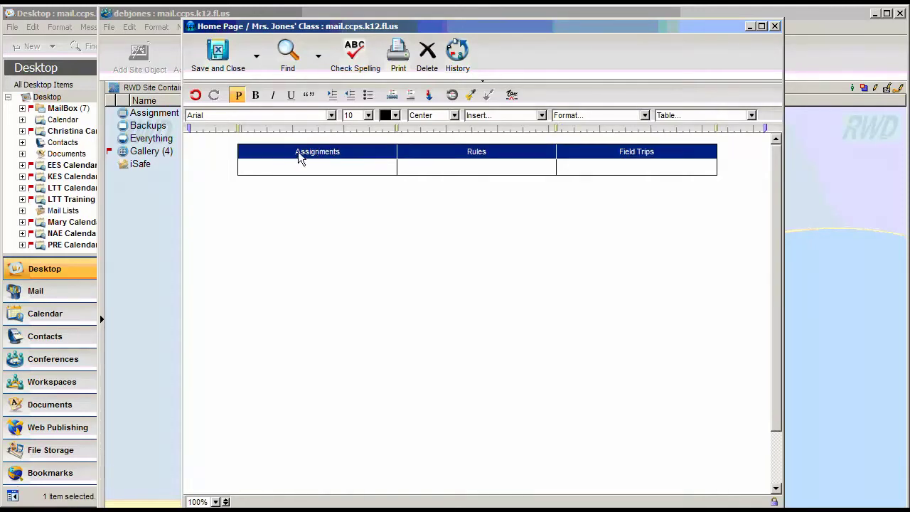
{"action": "left_click", "coordinate": [368, 115]}
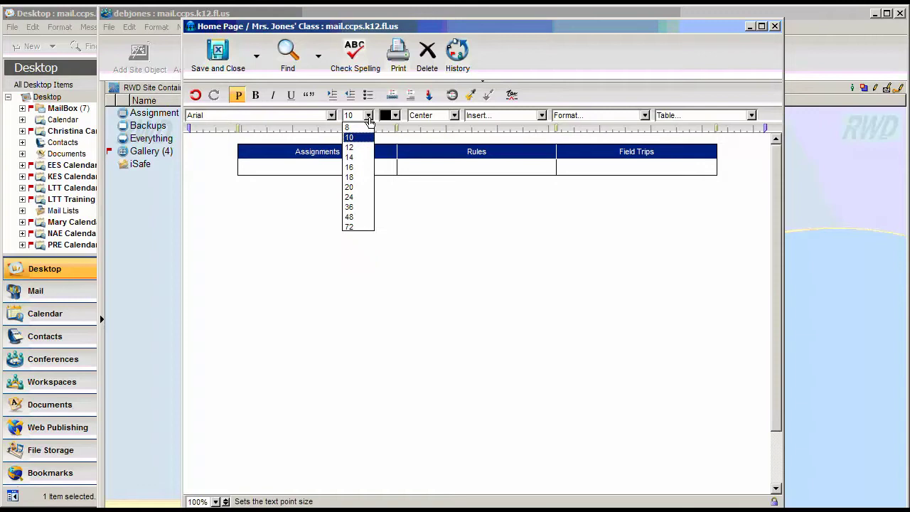
{"action": "left_click", "coordinate": [351, 157]}
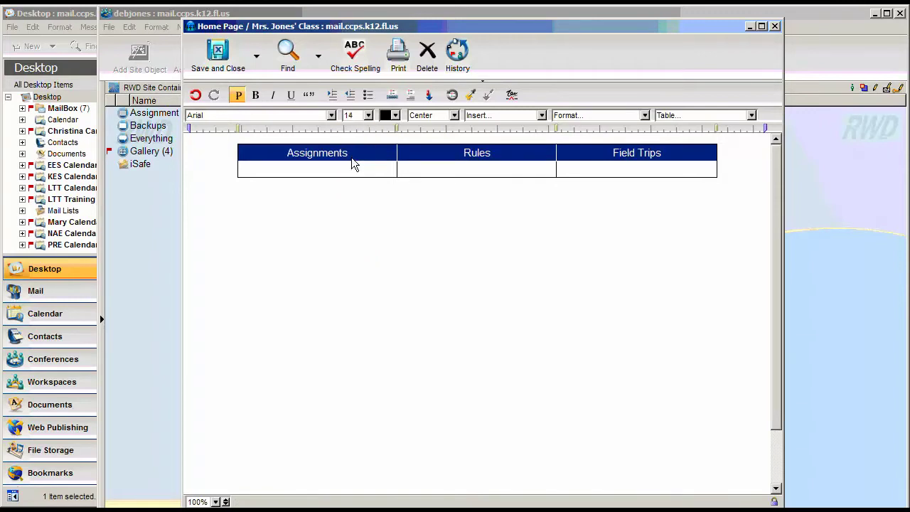
{"action": "left_click", "coordinate": [331, 116]}
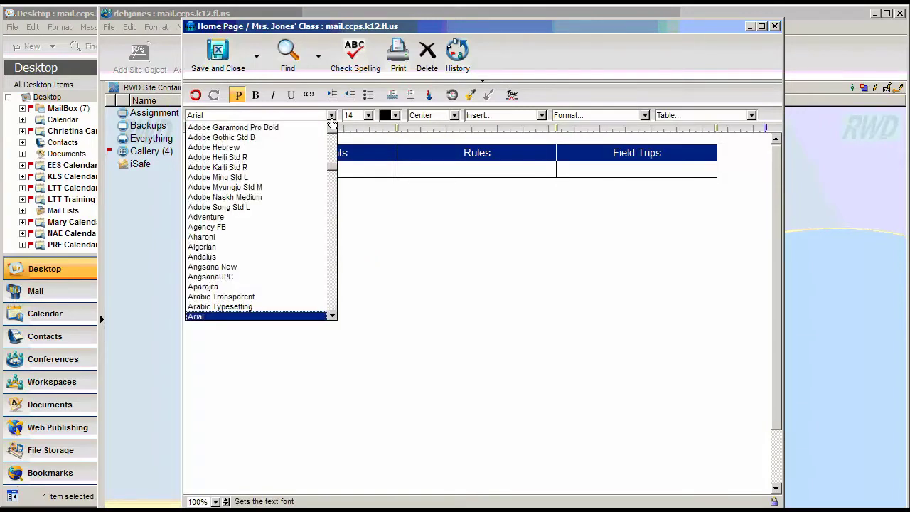
{"action": "key", "text": "c"}
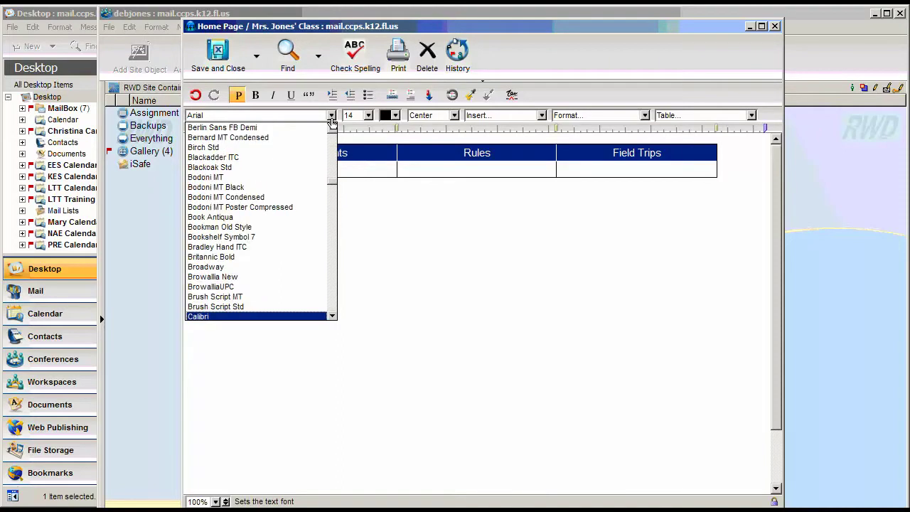
{"action": "left_click_drag", "start_coordinate": [332, 318], "coordinate": [332, 318]}
{"action": "left_click", "coordinate": [236, 297]}
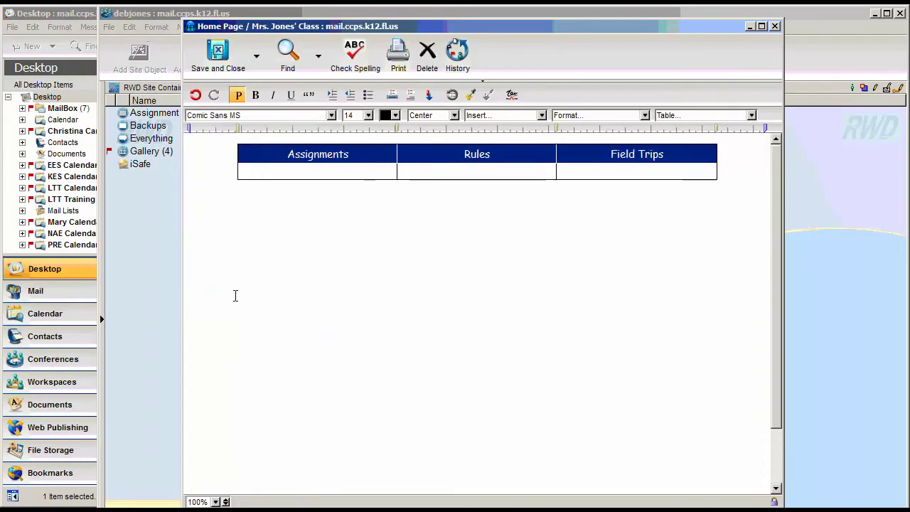
{"action": "left_click", "coordinate": [469, 247]}
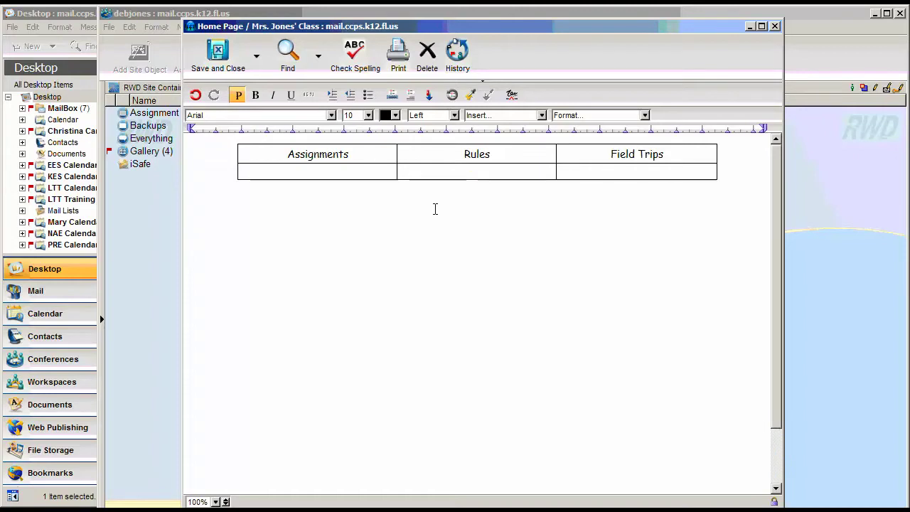
Save the home page without closing it and move its window down to uncover the site's file list
{"action": "left_click", "coordinate": [257, 62]}
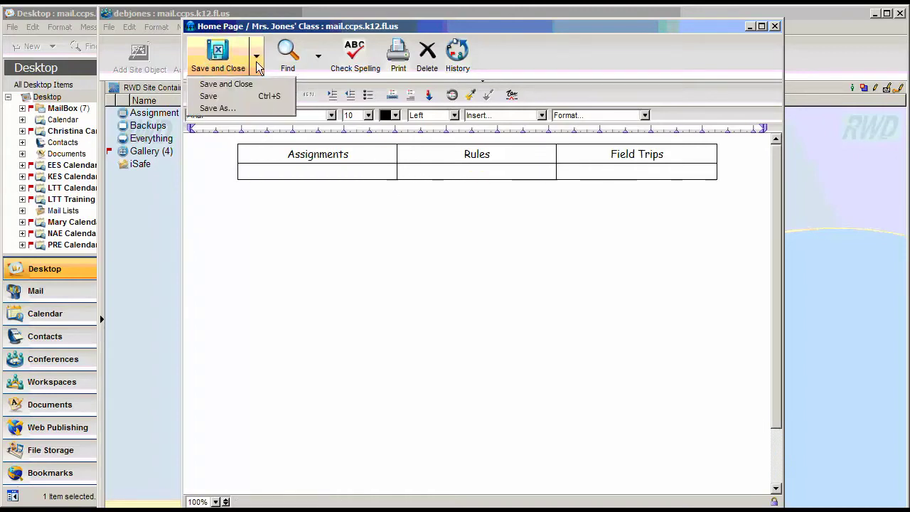
{"action": "left_click", "coordinate": [239, 98]}
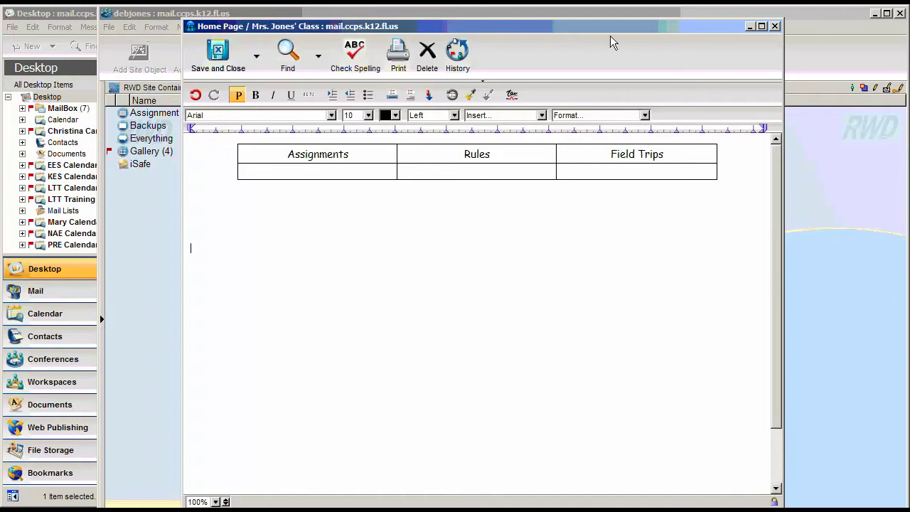
{"action": "left_click_drag", "start_coordinate": [600, 23], "coordinate": [586, 230]}
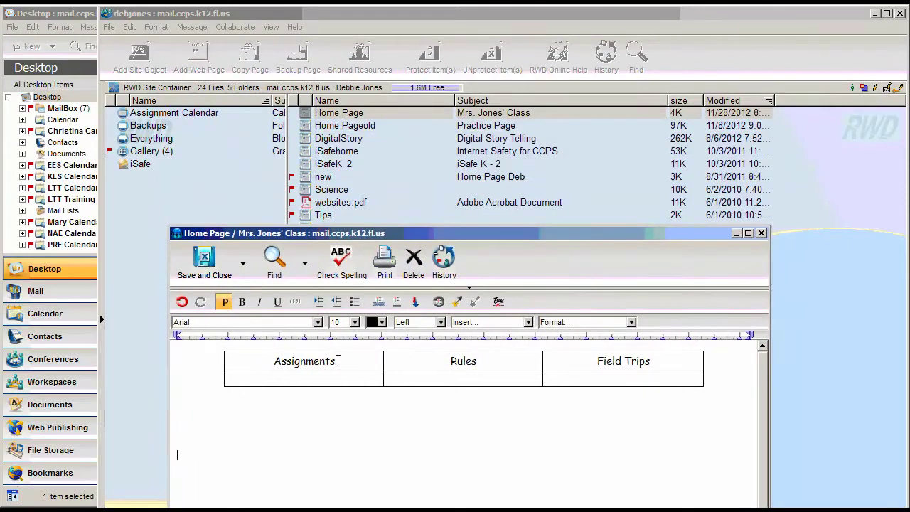
{"action": "left_click_drag", "start_coordinate": [339, 361], "coordinate": [269, 371]}
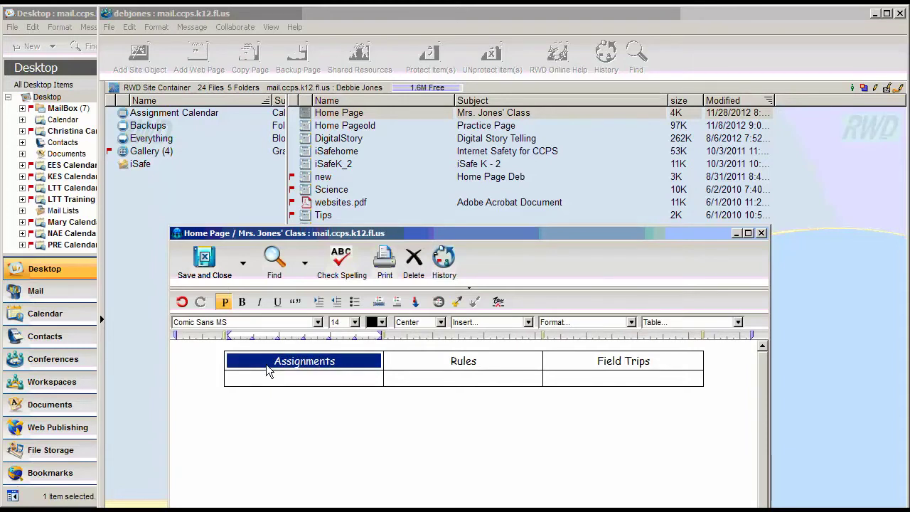
{"action": "right_click", "coordinate": [267, 365]}
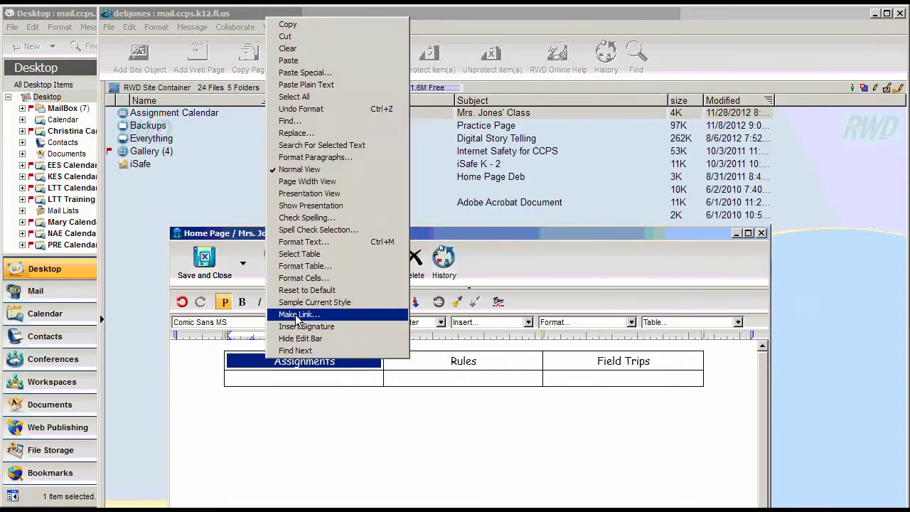
{"action": "left_click", "coordinate": [317, 485]}
Link the Assignments table heading to the target URL iSafeK_2, keeping the Use Same Window option
{"action": "left_click_drag", "start_coordinate": [334, 361], "coordinate": [266, 365]}
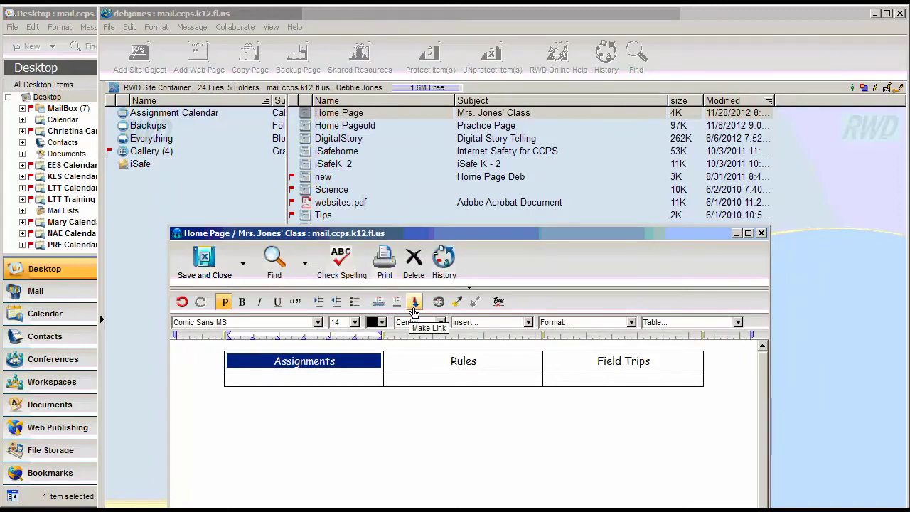
{"action": "left_click", "coordinate": [414, 302]}
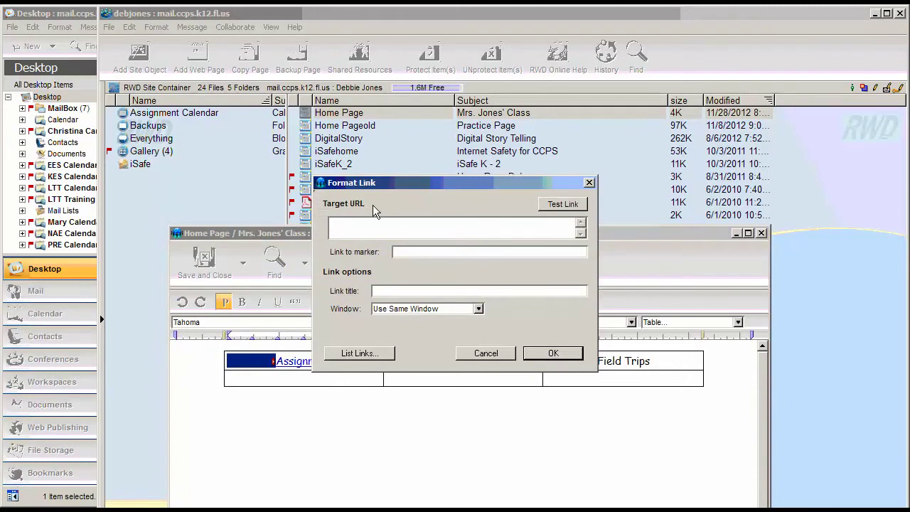
{"action": "left_click_drag", "start_coordinate": [412, 185], "coordinate": [468, 241]}
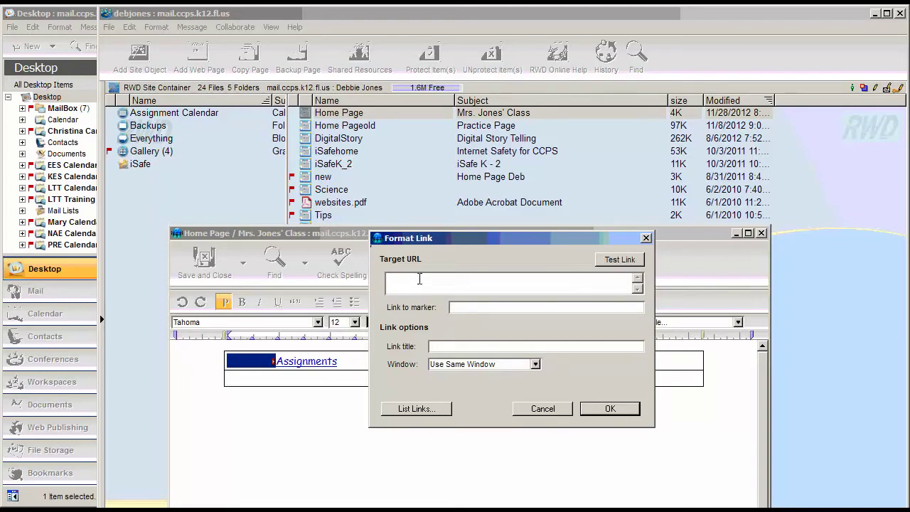
{"action": "type", "text": "iSafeK_2"}
{"action": "left_click", "coordinate": [535, 365]}
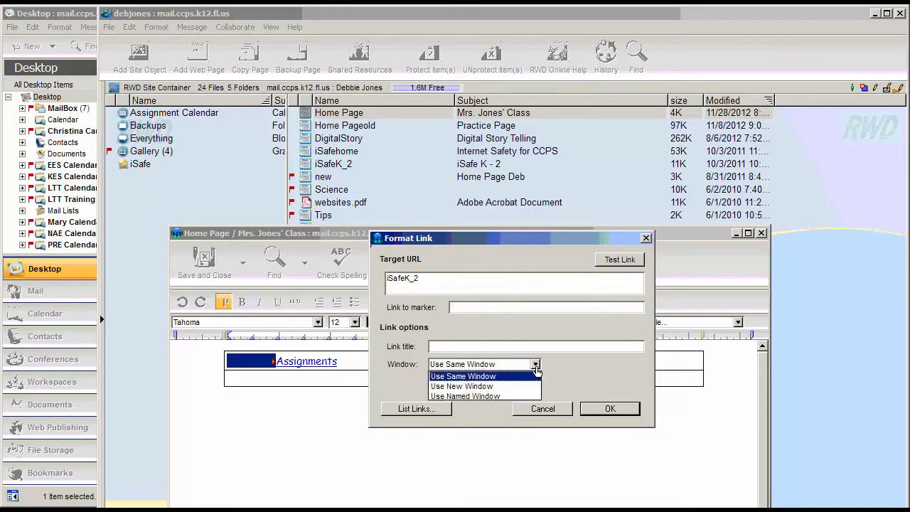
{"action": "left_click", "coordinate": [585, 363]}
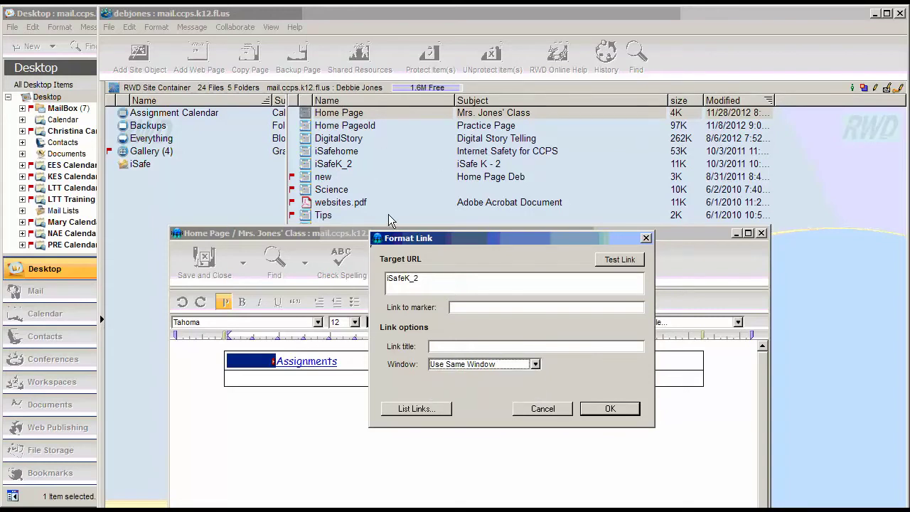
{"action": "left_click", "coordinate": [608, 409]}
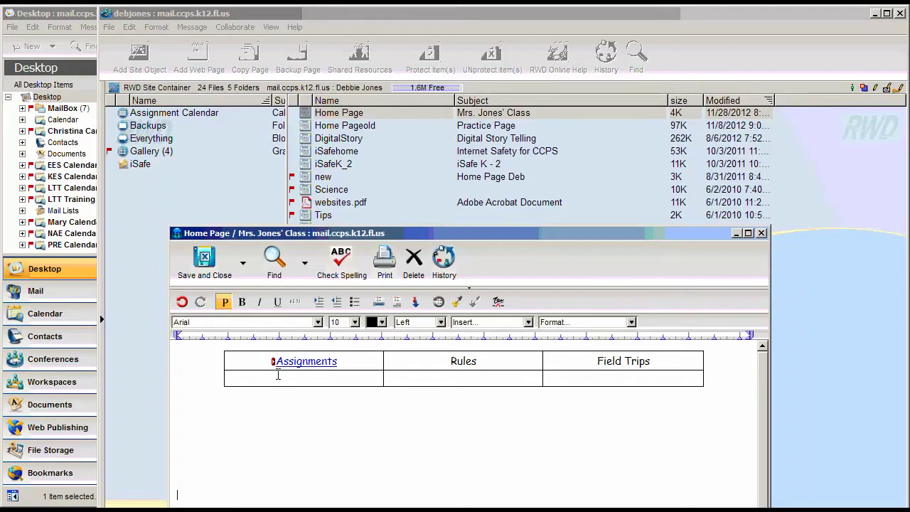
Review the Assignments heading's link settings without changing them, and save and close the home page
{"action": "double_click", "coordinate": [273, 366]}
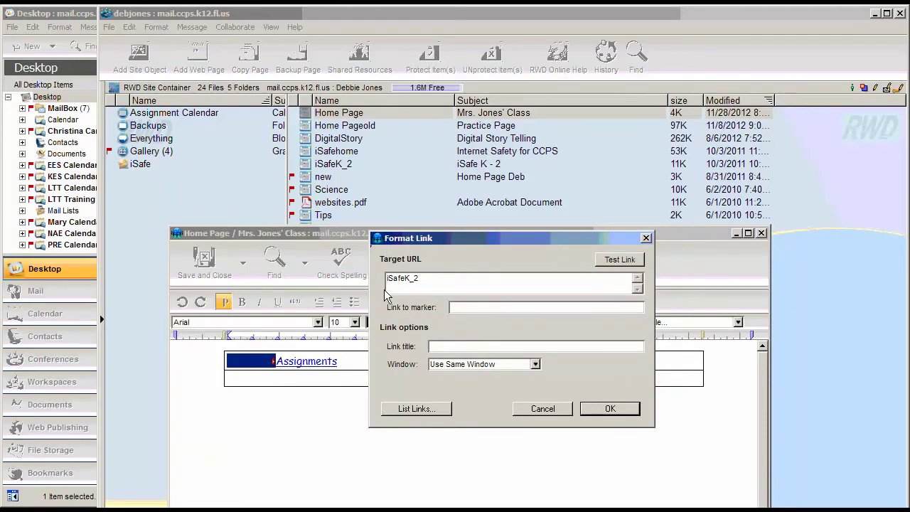
{"action": "left_click", "coordinate": [544, 411]}
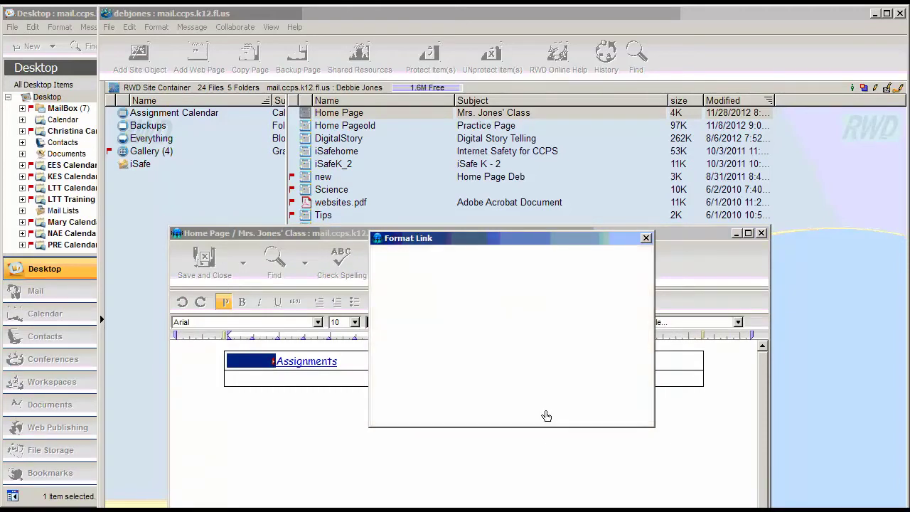
{"action": "left_click", "coordinate": [539, 446]}
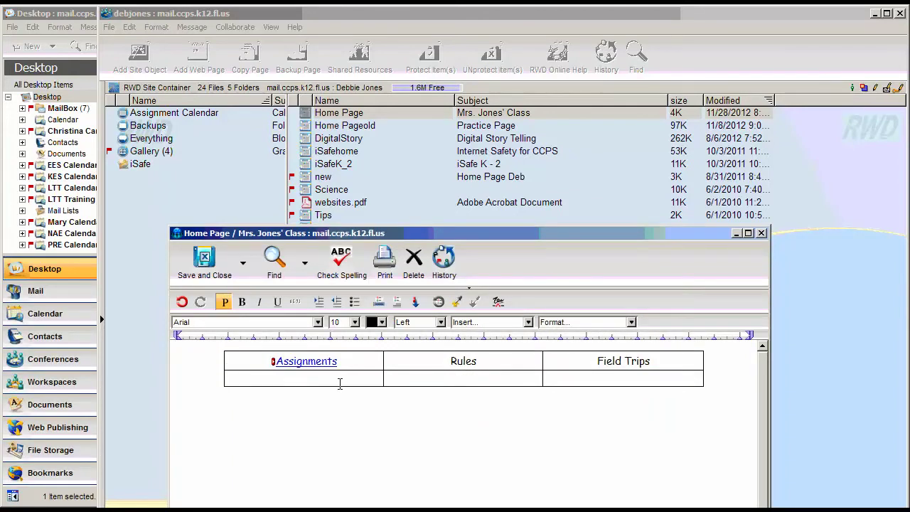
{"action": "left_click", "coordinate": [213, 258]}
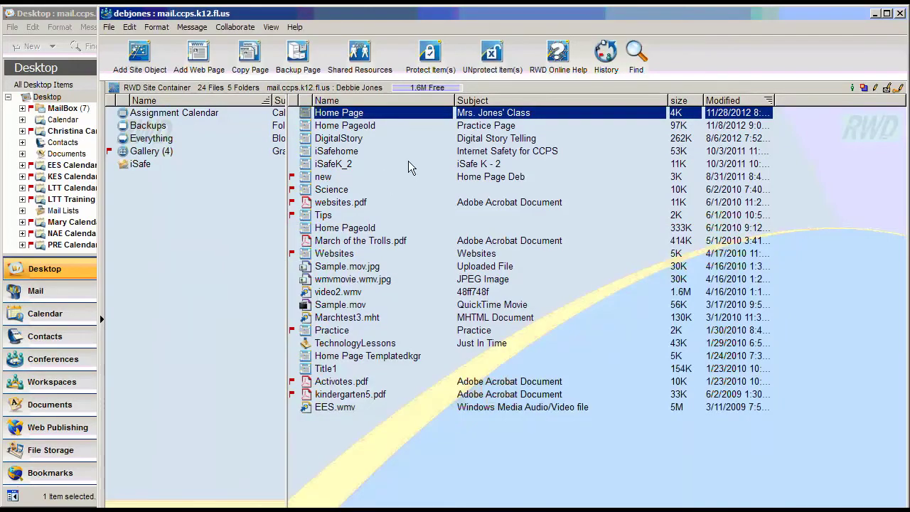
Add a new web page of the Blank RWD Page type and name it Assignments
{"action": "left_click", "coordinate": [197, 60]}
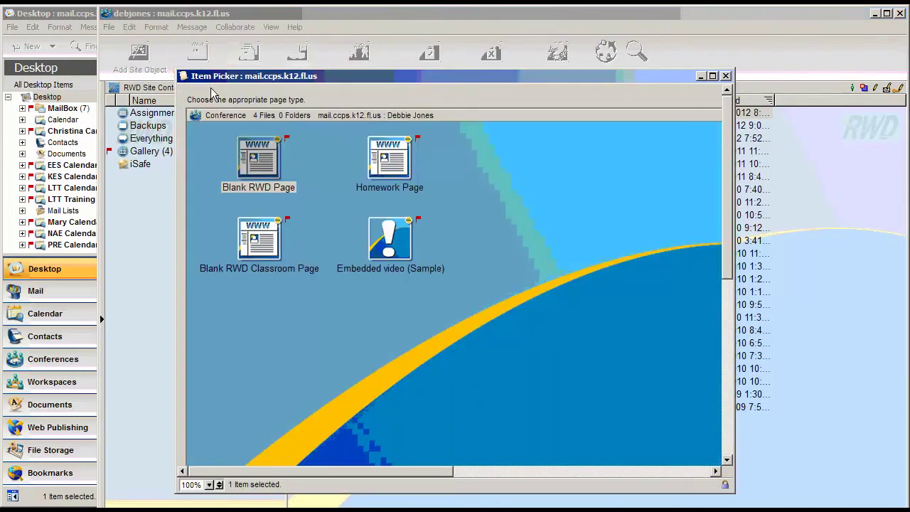
{"action": "left_click", "coordinate": [264, 157]}
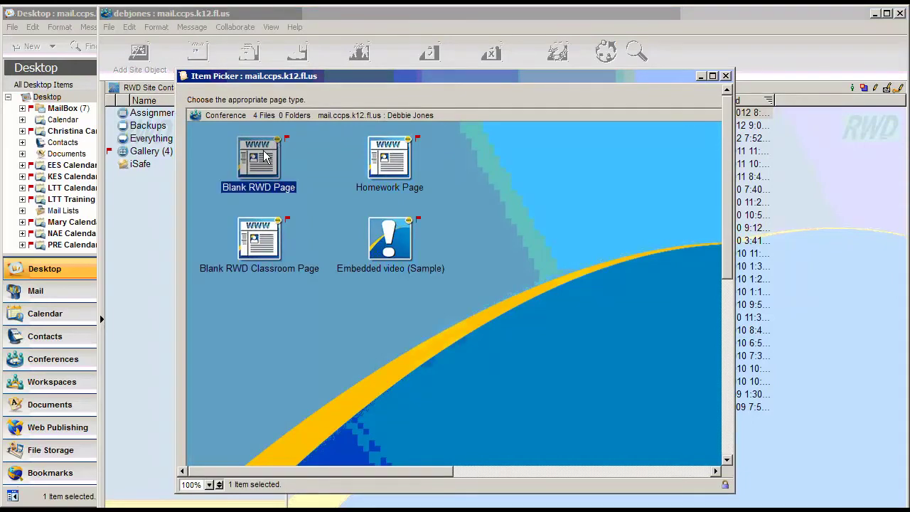
{"action": "double_click", "coordinate": [264, 157]}
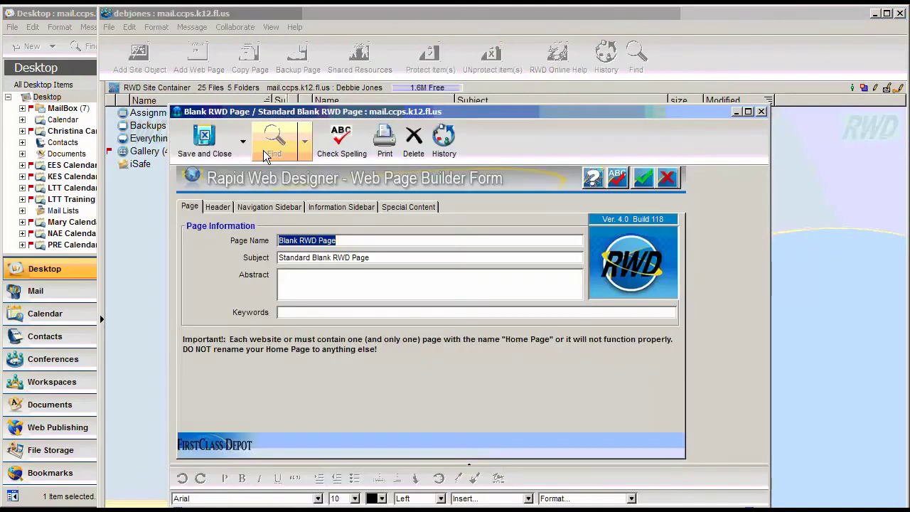
{"action": "left_click_drag", "start_coordinate": [425, 113], "coordinate": [410, 42]}
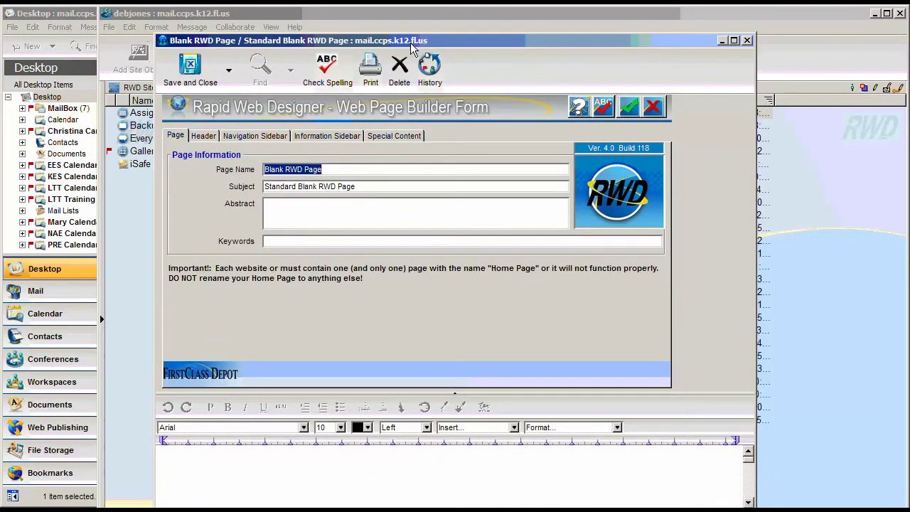
{"action": "type", "text": "Assignemt"}
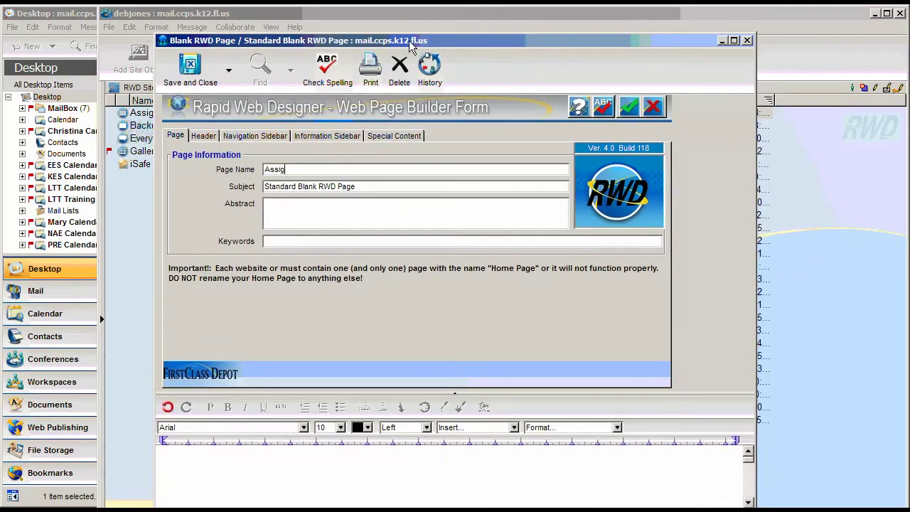
{"action": "key", "text": "BackSpace"}
{"action": "type", "text": "ents"}
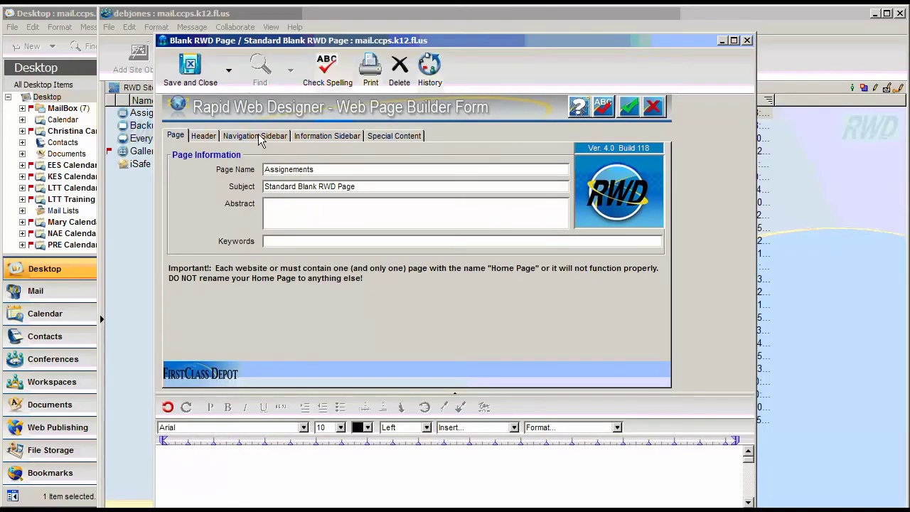
{"action": "left_click", "coordinate": [291, 171]}
{"action": "key", "text": "BackSpace"}
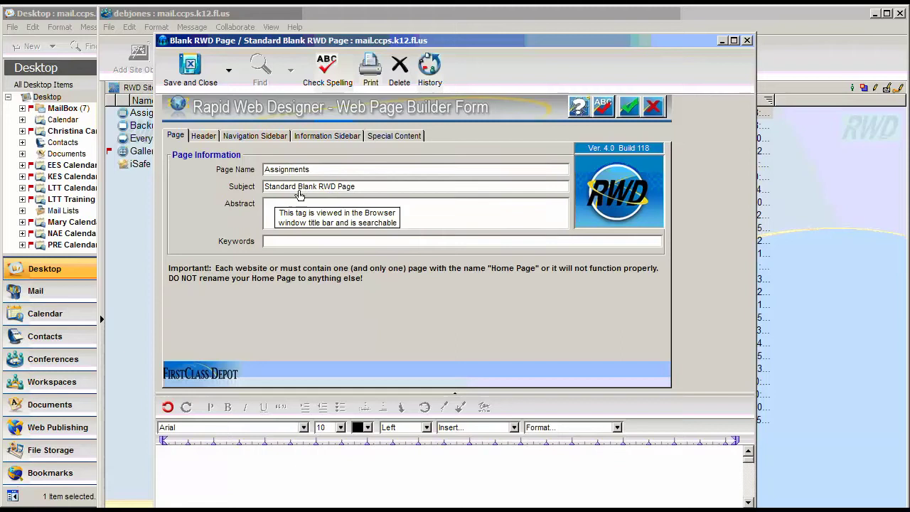
Set the new page's subject to Assignments, and save and close the page
{"action": "left_click", "coordinate": [337, 187]}
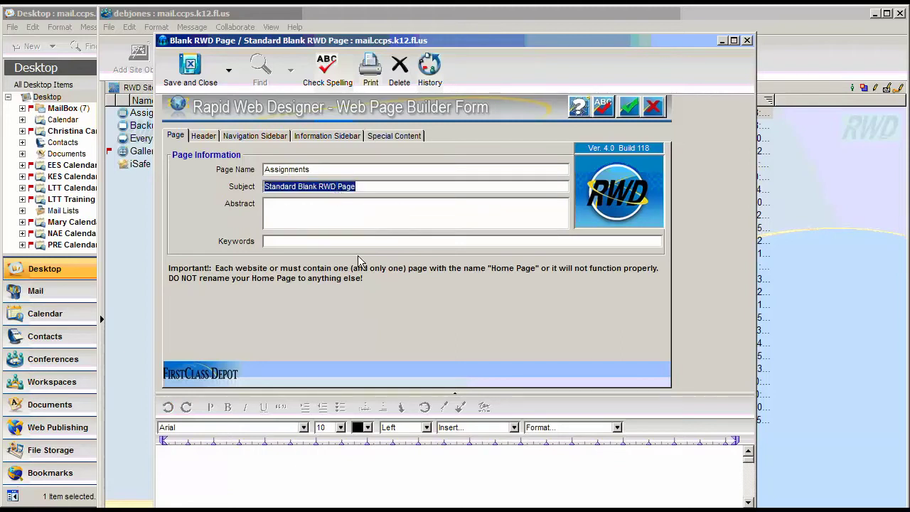
{"action": "type", "text": "Stan"}
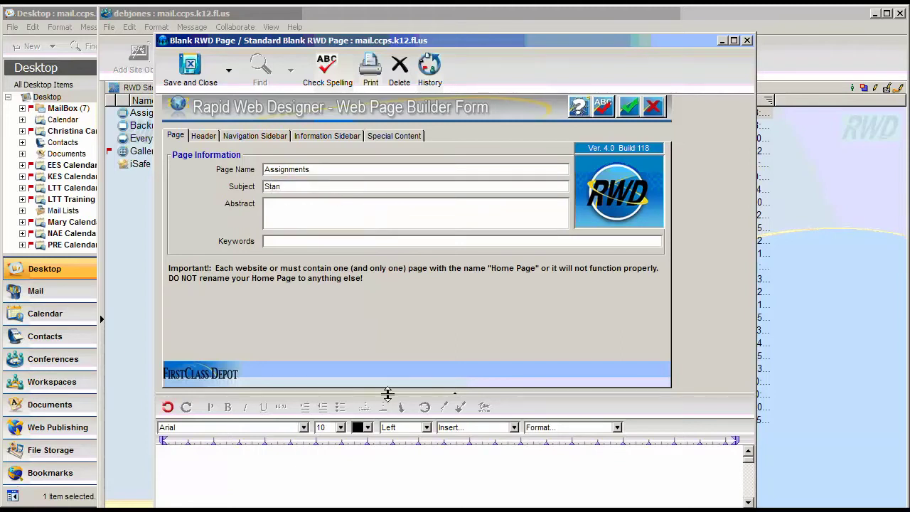
{"action": "key", "text": "BackSpace"}
{"action": "key", "text": "BackSpace"}
{"action": "key", "text": "BackSpace"}
{"action": "key", "text": "BackSpace"}
{"action": "type", "text": "Assignments"}
{"action": "left_click", "coordinate": [191, 66]}
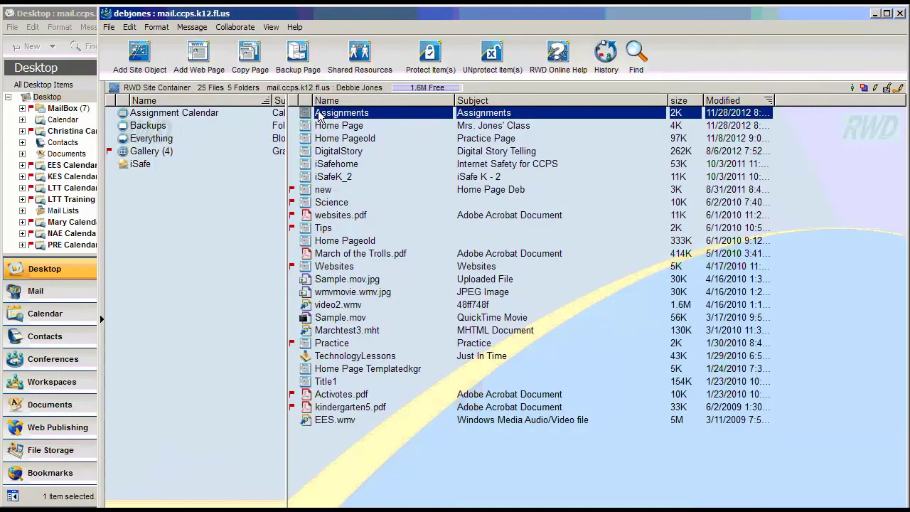
Open the Assignments page and move its window down to uncover the Home Page entry in the file list
{"action": "double_click", "coordinate": [310, 117]}
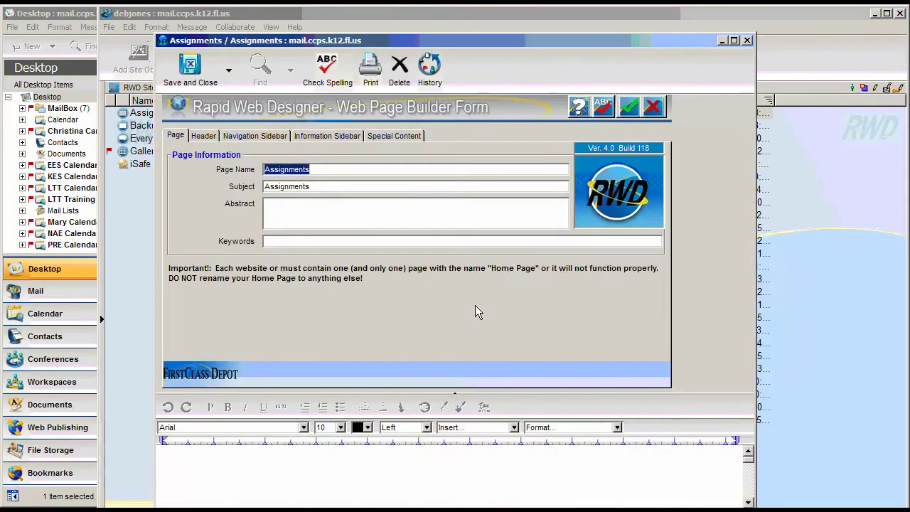
{"action": "left_click_drag", "start_coordinate": [548, 40], "coordinate": [611, 61]}
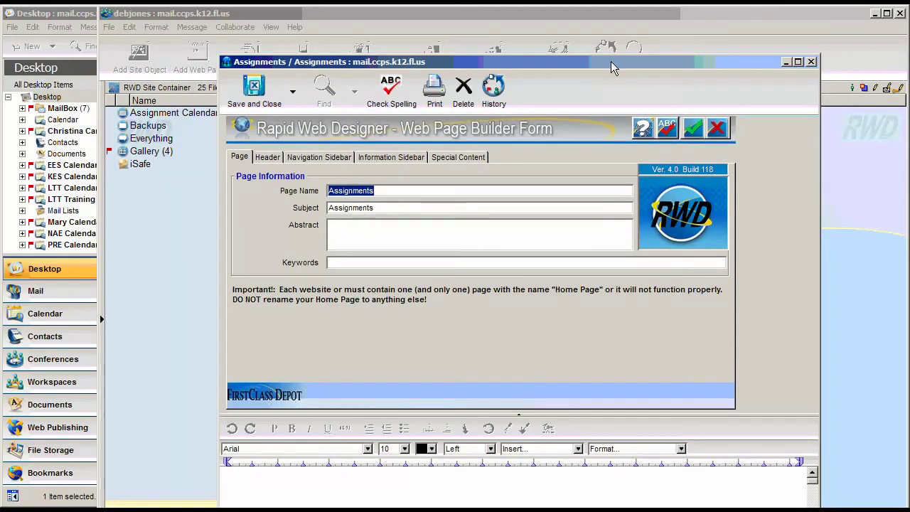
{"action": "left_click_drag", "start_coordinate": [611, 61], "coordinate": [503, 189]}
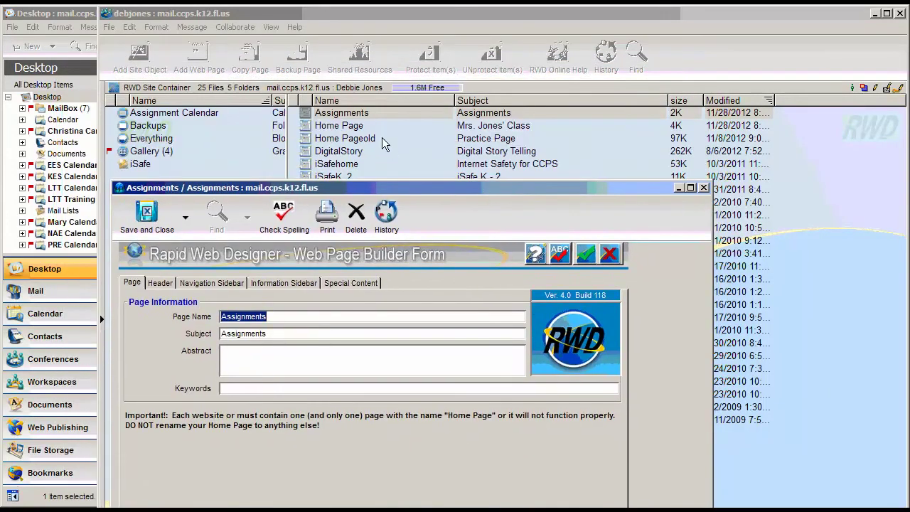
Change the target URL of the home page's Assignments heading link to Assignments, and save and close the home page
{"action": "double_click", "coordinate": [310, 127]}
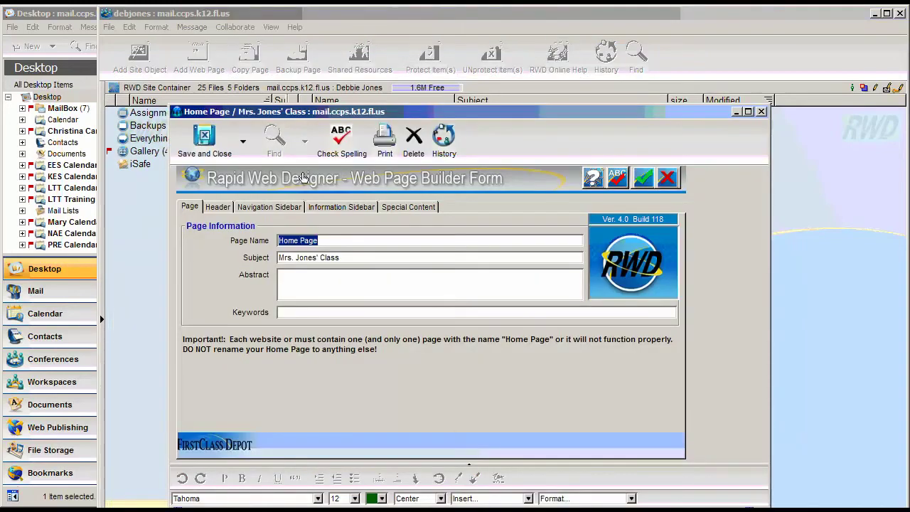
{"action": "left_click_drag", "start_coordinate": [433, 115], "coordinate": [484, 20]}
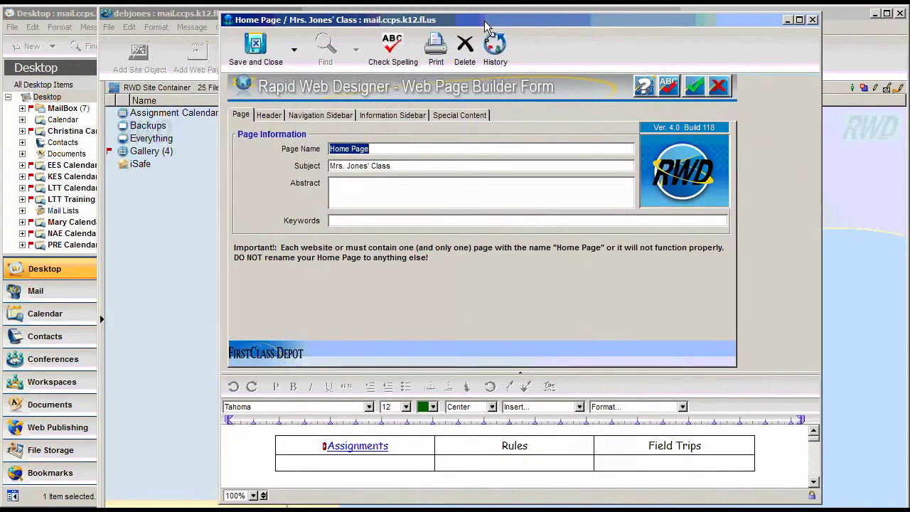
{"action": "double_click", "coordinate": [324, 448]}
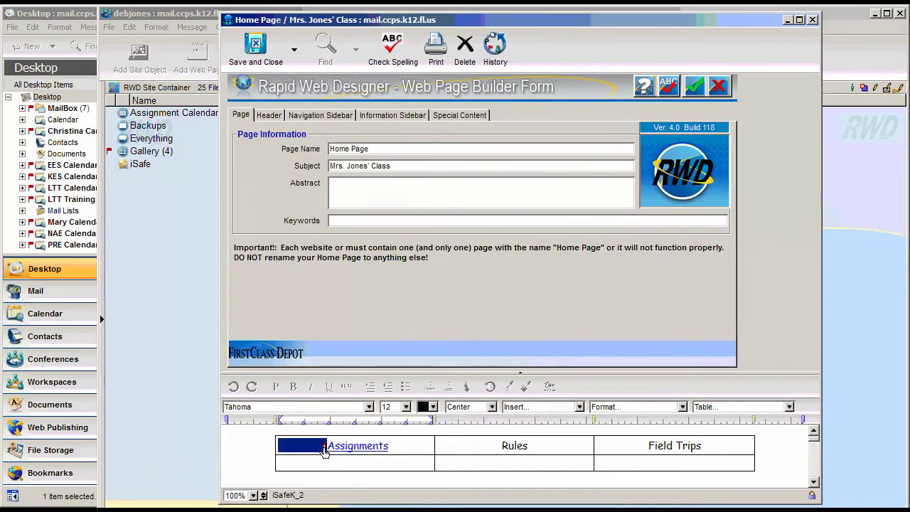
{"action": "left_click_drag", "start_coordinate": [432, 281], "coordinate": [356, 267]}
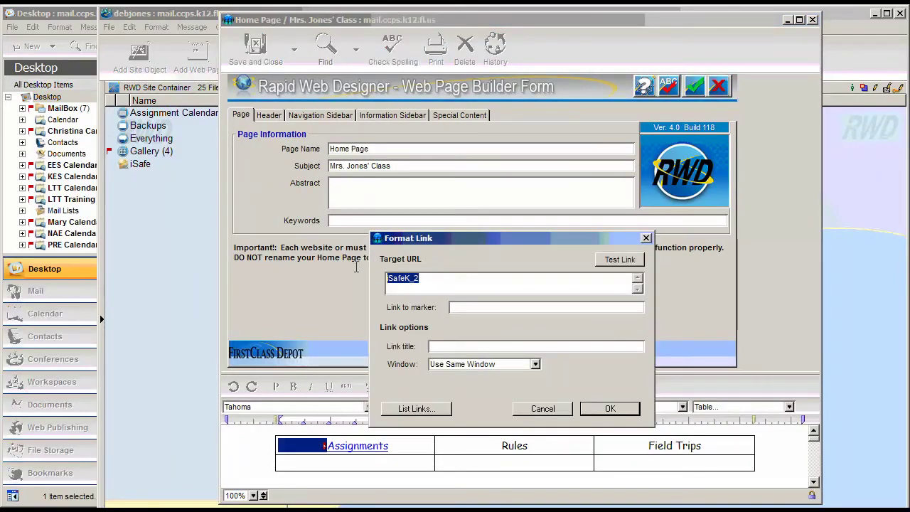
{"action": "type", "text": "Assignm"}
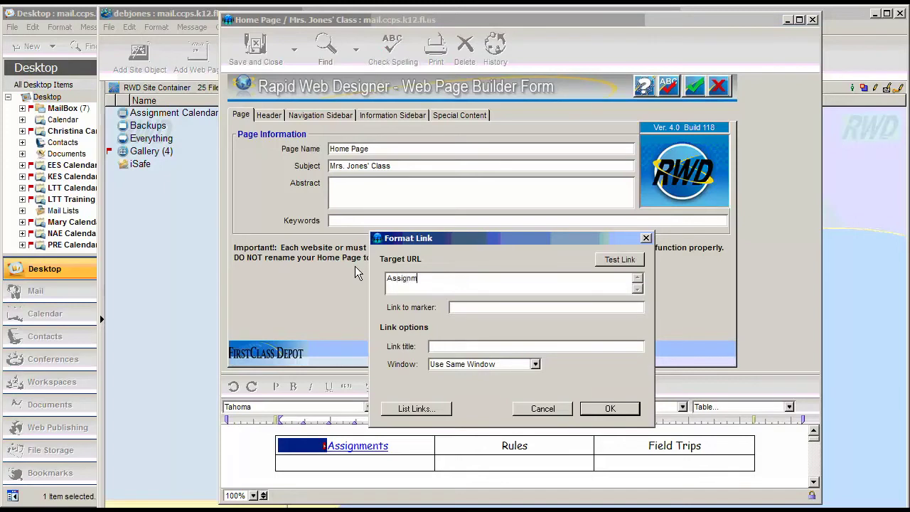
{"action": "type", "text": "ents"}
{"action": "left_click", "coordinate": [583, 412]}
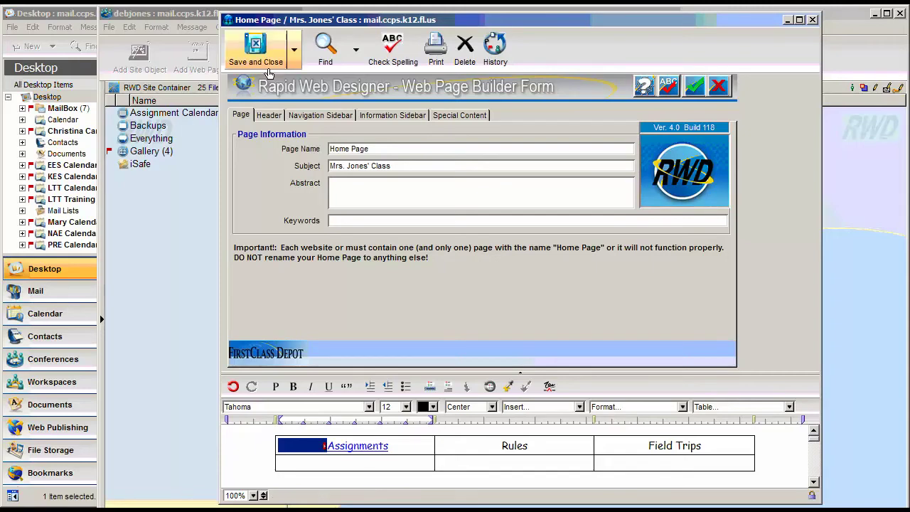
{"action": "left_click", "coordinate": [253, 47]}
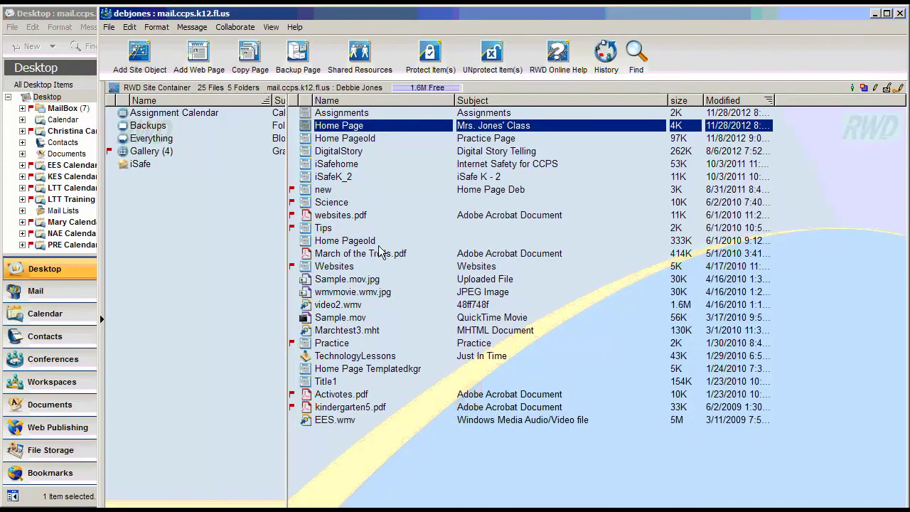
Open the Assignments page for editing, move its window up to expose the body area and place the cursor there
{"action": "double_click", "coordinate": [334, 112]}
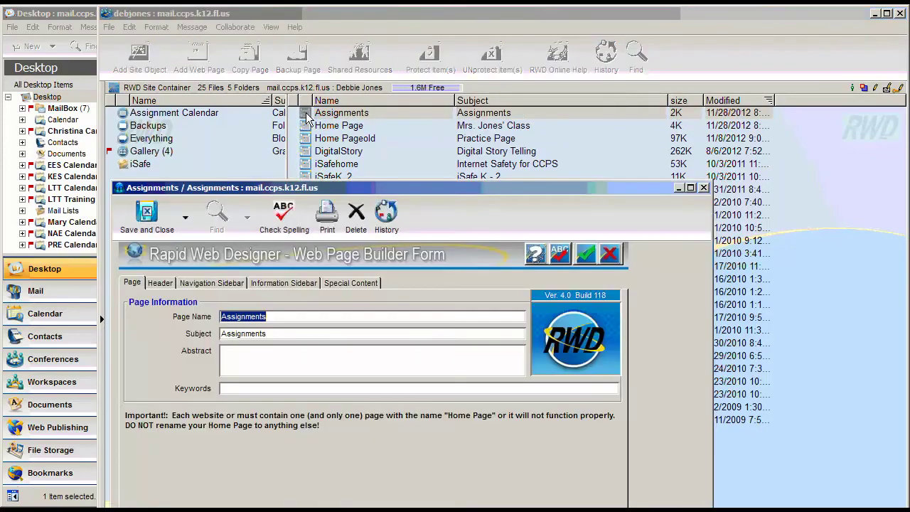
{"action": "left_click_drag", "start_coordinate": [385, 189], "coordinate": [405, 53]}
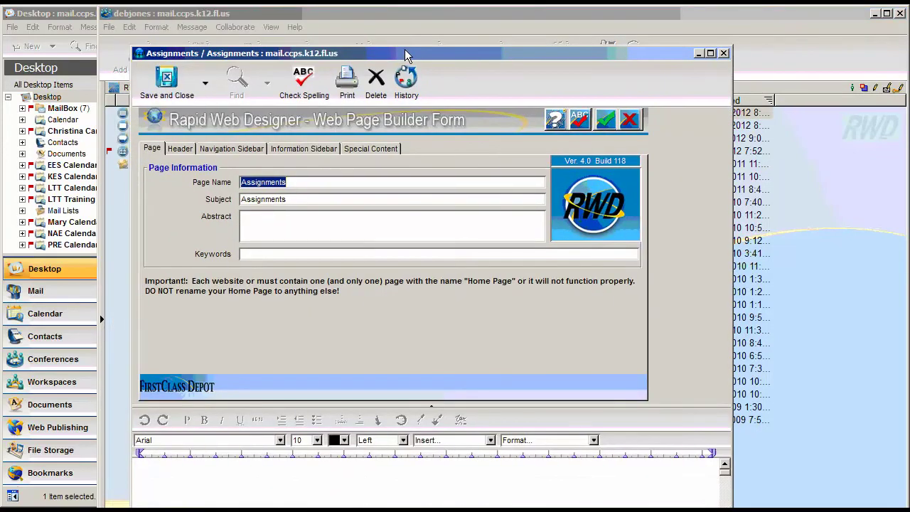
{"action": "left_click", "coordinate": [297, 489]}
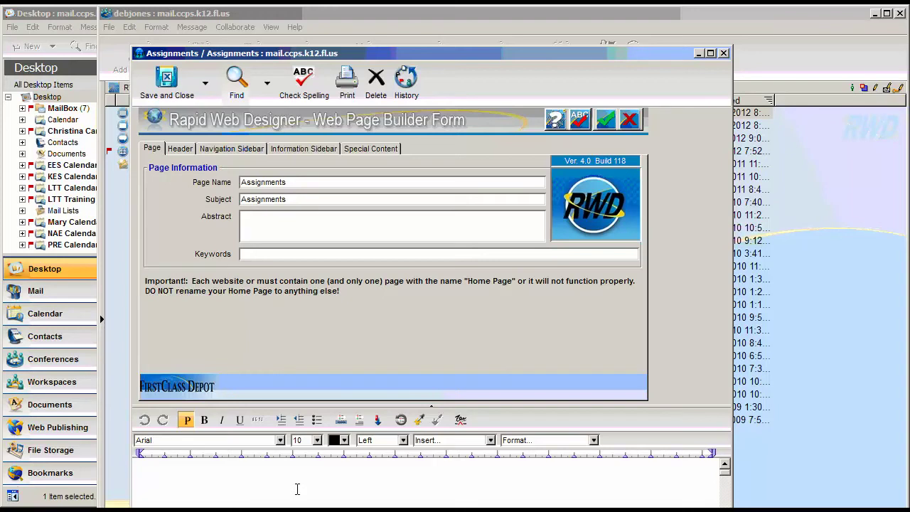
Insert a table with 1 row, 1 column and a width of 85 percent in the Assignments page body
{"action": "left_click", "coordinate": [491, 441]}
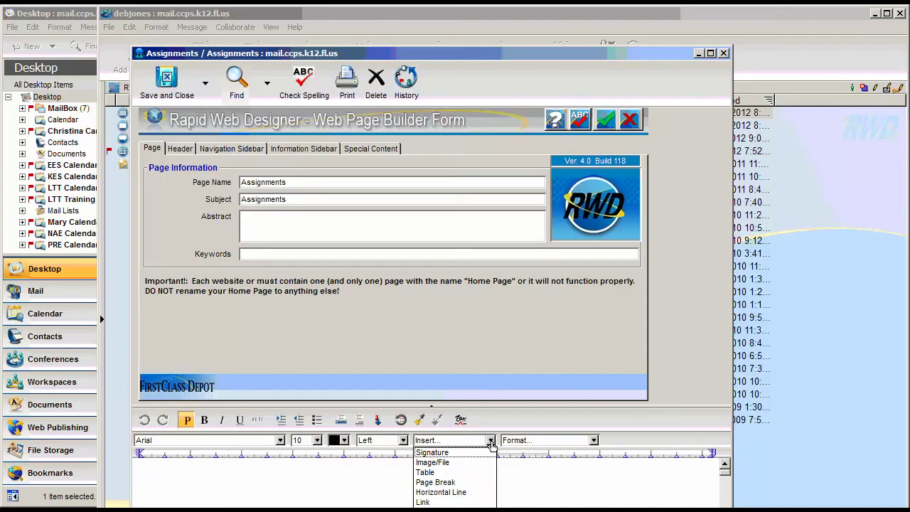
{"action": "left_click", "coordinate": [425, 473]}
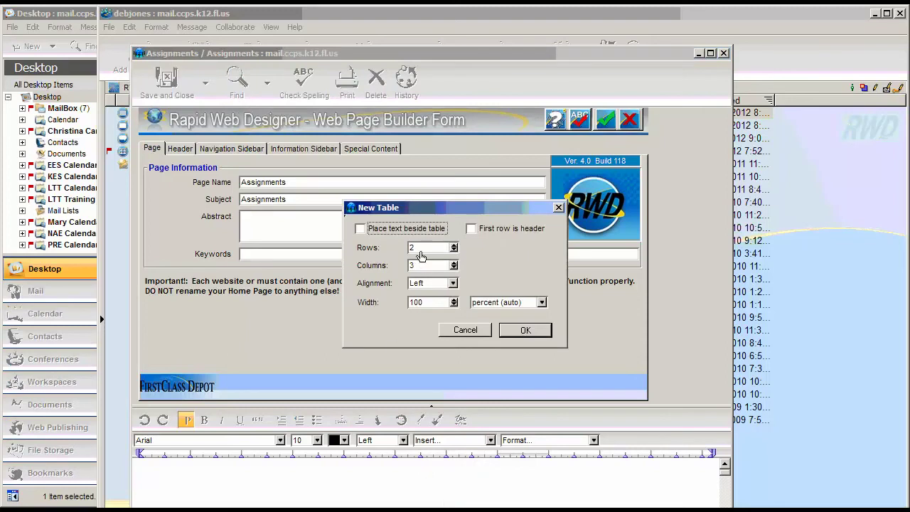
{"action": "double_click", "coordinate": [420, 249]}
{"action": "type", "text": "1"}
{"action": "double_click", "coordinate": [419, 266]}
{"action": "type", "text": "1"}
{"action": "double_click", "coordinate": [425, 303]}
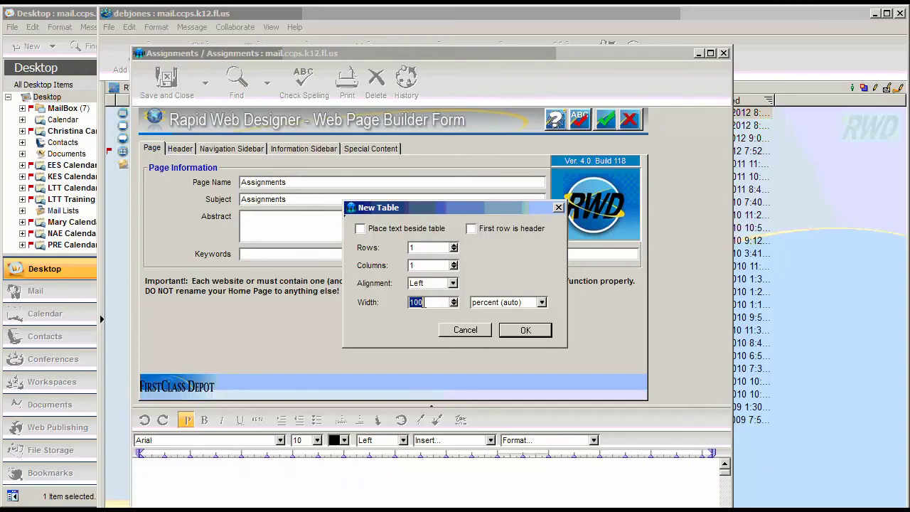
{"action": "type", "text": "85"}
{"action": "left_click", "coordinate": [513, 334]}
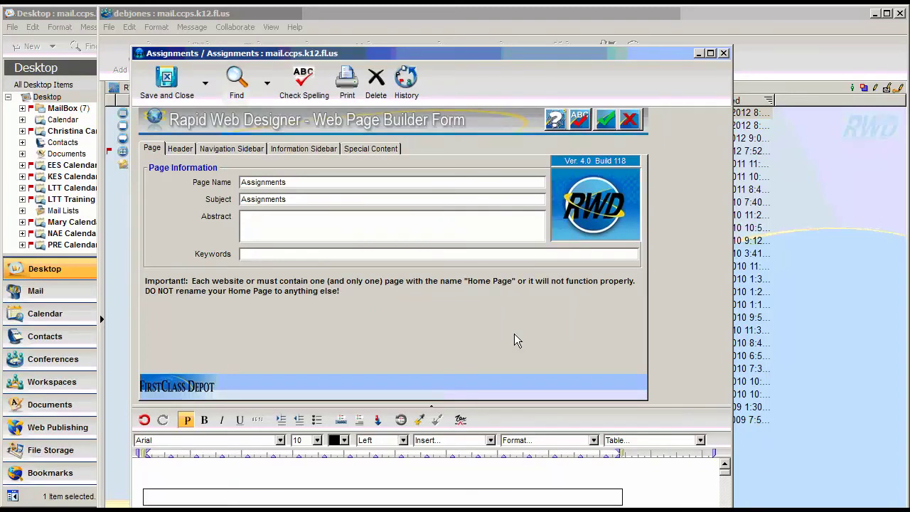
Enter "This is the first assignment for our class." in the table cell and add a second row below it
{"action": "left_click_drag", "start_coordinate": [558, 54], "coordinate": [558, 22]}
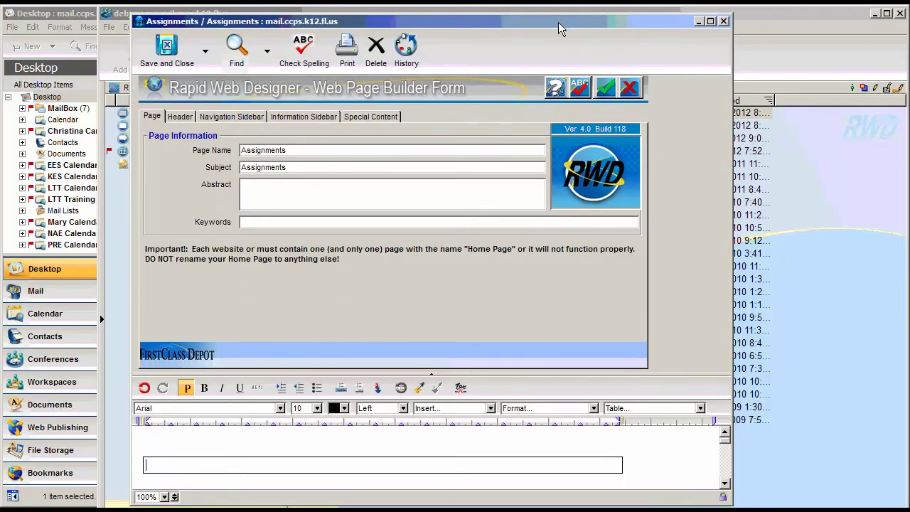
{"action": "type", "text": "This is "}
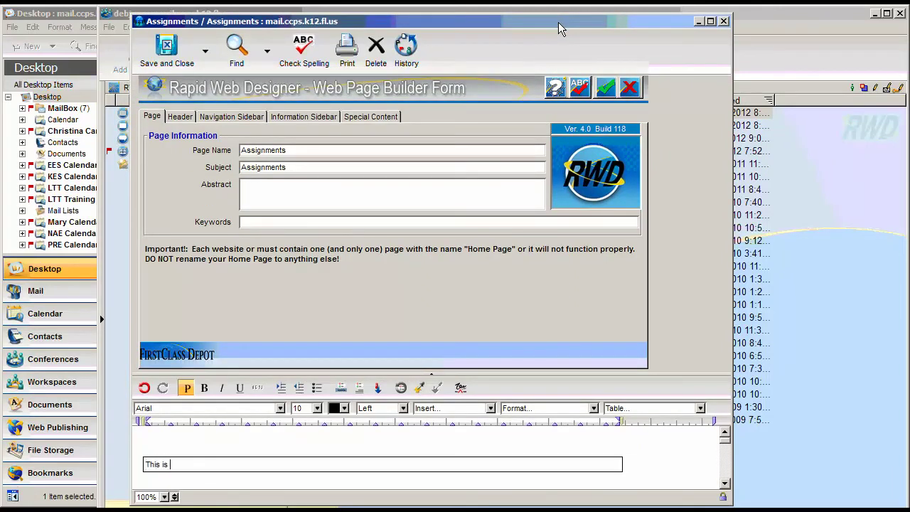
{"action": "type", "text": "the first assignment for o"}
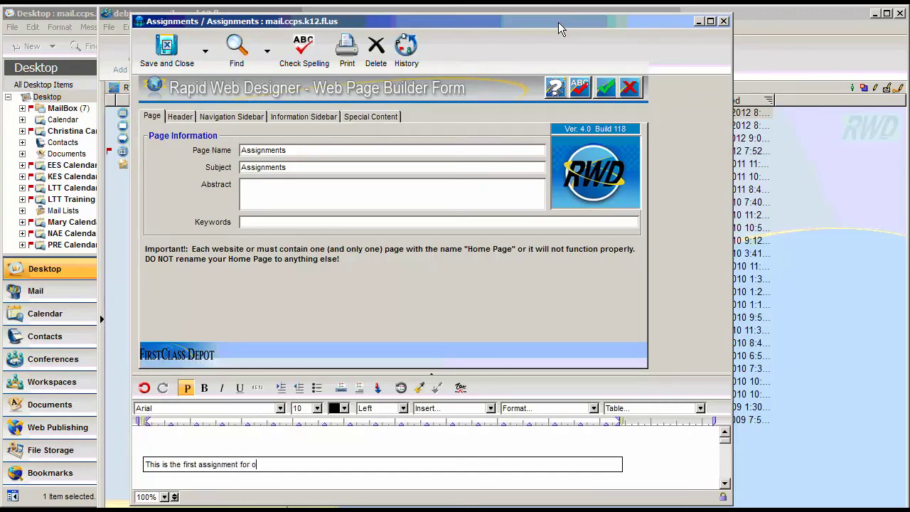
{"action": "type", "text": "ur class."}
{"action": "key", "text": "Tab"}
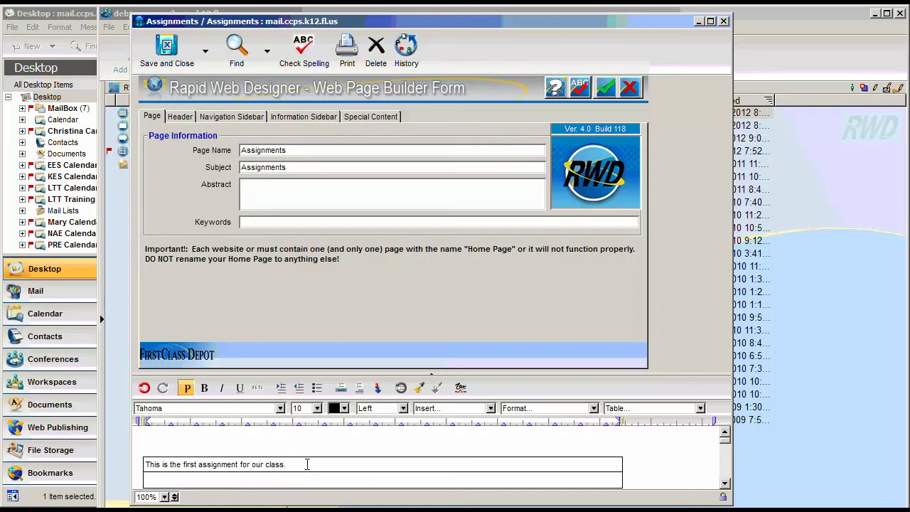
Expand the page body editor, fill the second table row with "djdjdjd djdjdjd djdjdjd" and add a third row
{"action": "left_click", "coordinate": [669, 374]}
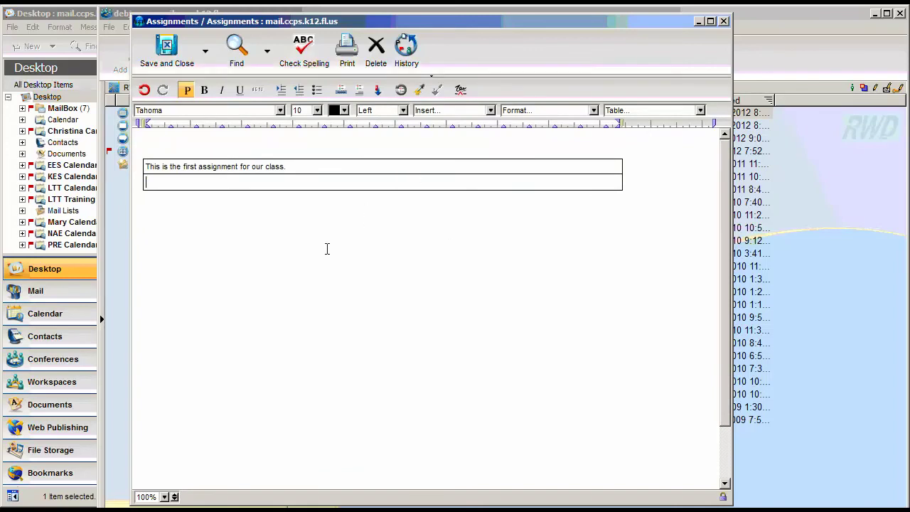
{"action": "type", "text": "djdjdjd"}
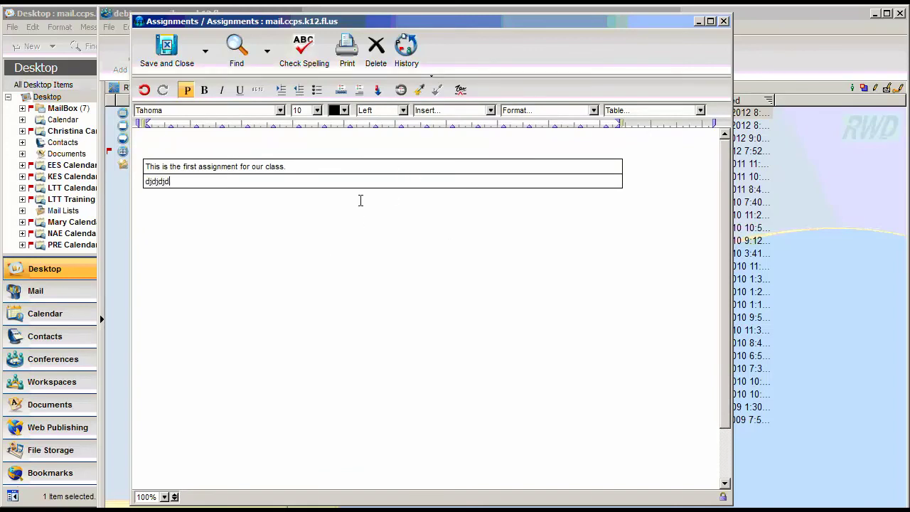
{"action": "type", "text": " djdjdjd djdjdjd"}
{"action": "key", "text": "Tab"}
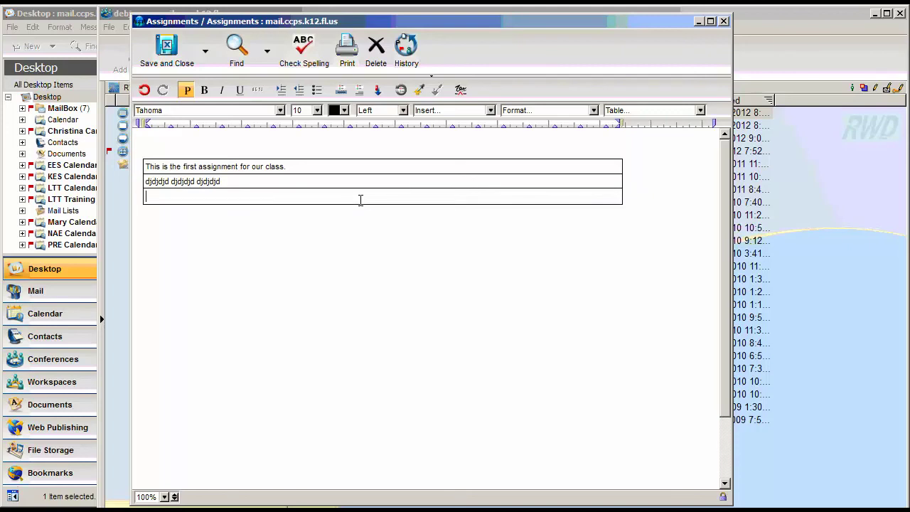
Color the assignment sentence in the first table row red
{"action": "left_click_drag", "start_coordinate": [238, 181], "coordinate": [138, 168]}
{"action": "left_click", "coordinate": [344, 110]}
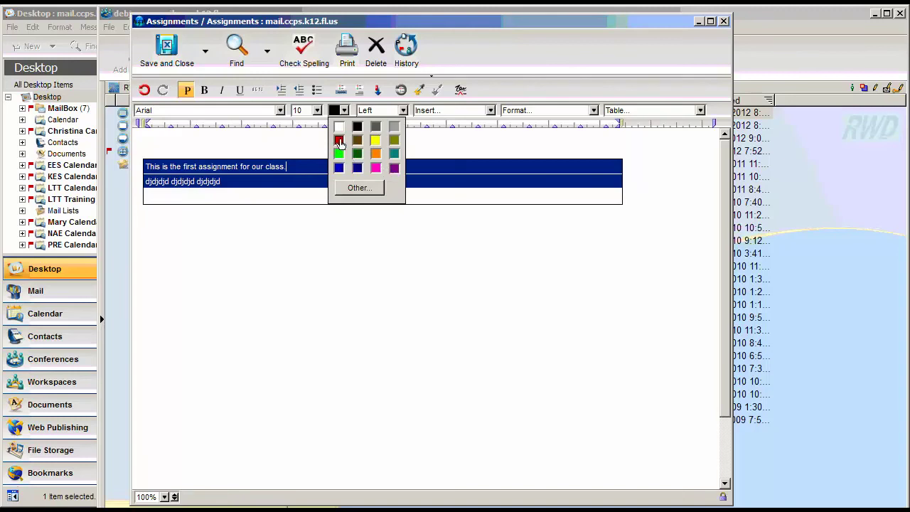
{"action": "left_click", "coordinate": [339, 140]}
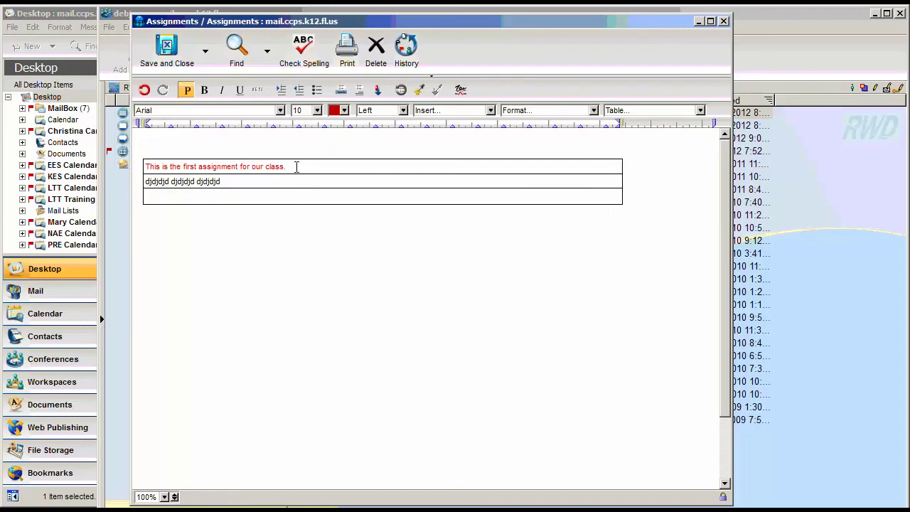
Set the first table row's text size to 14, and save and close the Assignments page
{"action": "left_click_drag", "start_coordinate": [299, 166], "coordinate": [146, 166]}
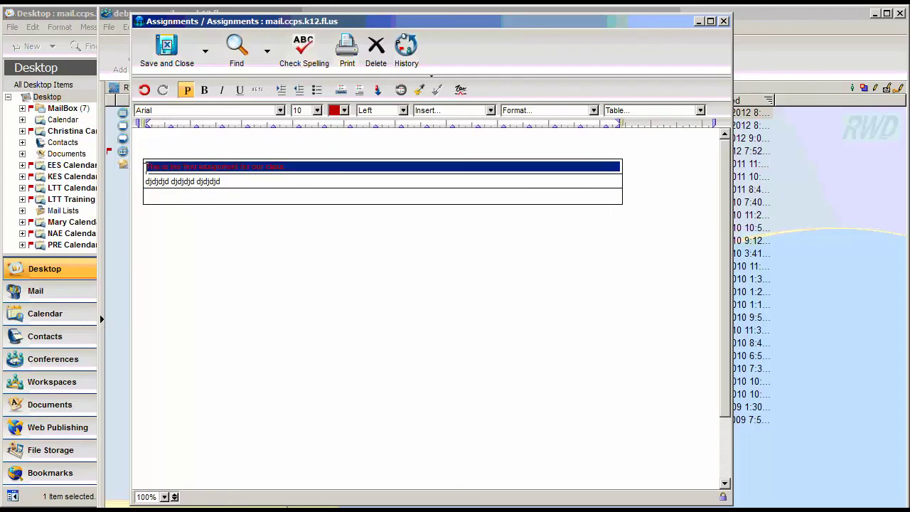
{"action": "left_click", "coordinate": [317, 110]}
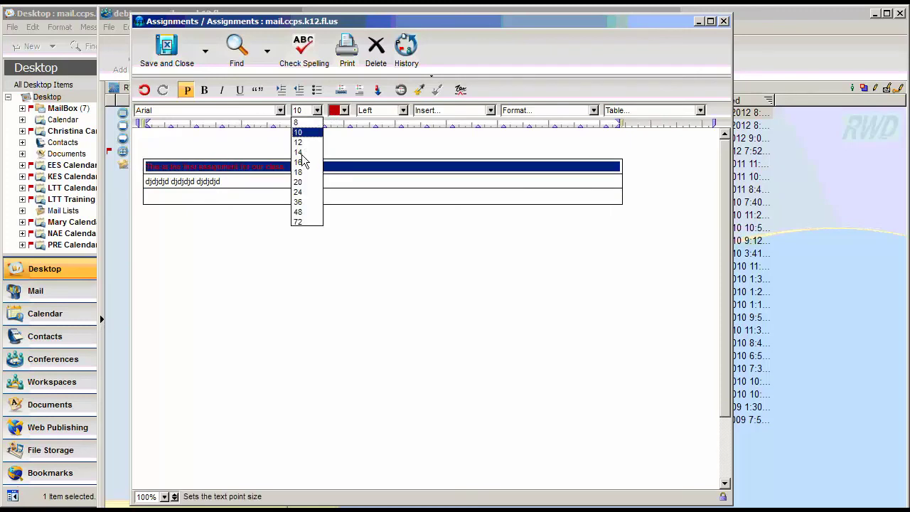
{"action": "left_click", "coordinate": [305, 158]}
{"action": "left_click", "coordinate": [310, 243]}
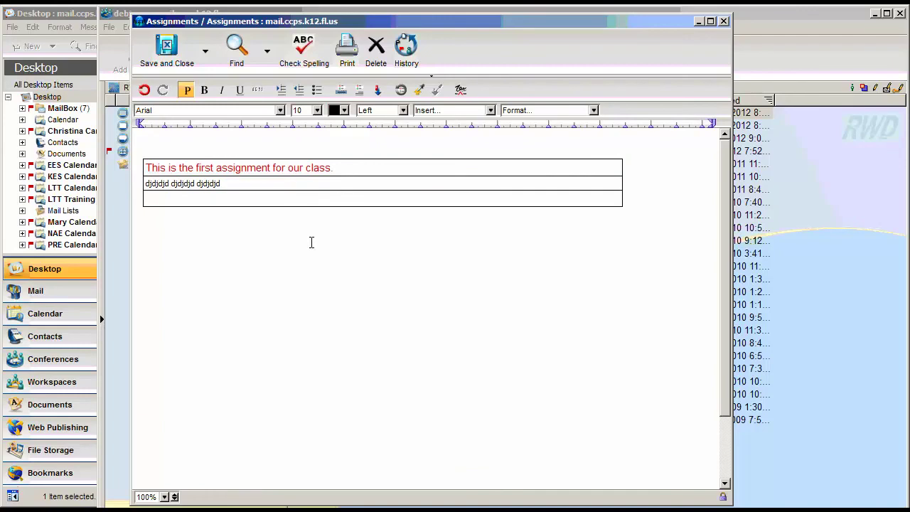
{"action": "left_click", "coordinate": [169, 61]}
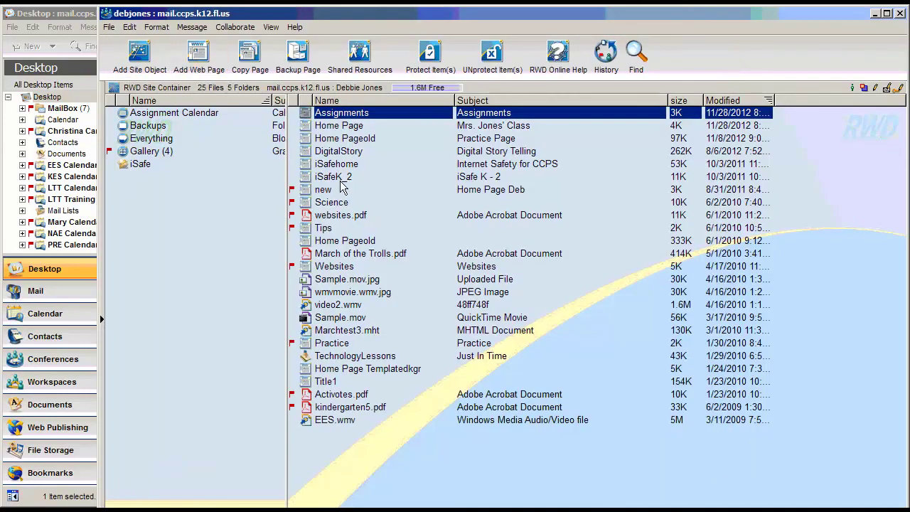